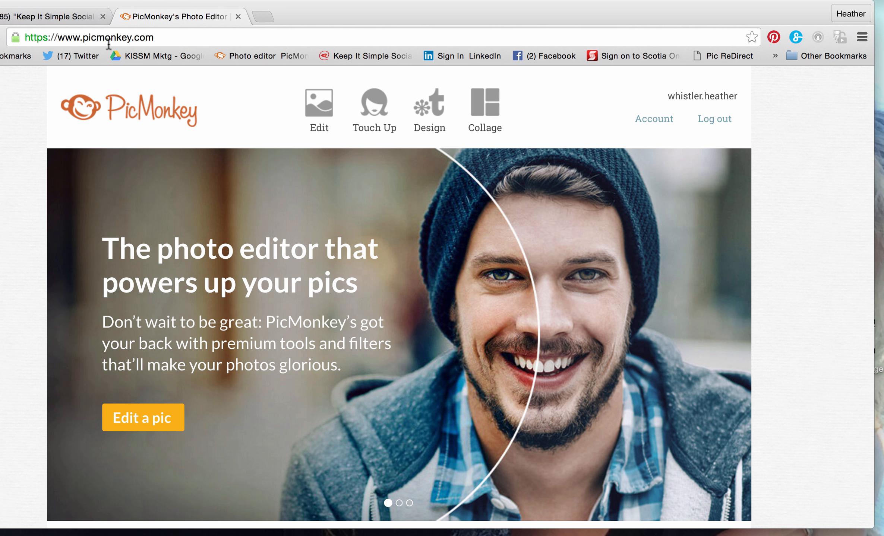
click(484, 108)
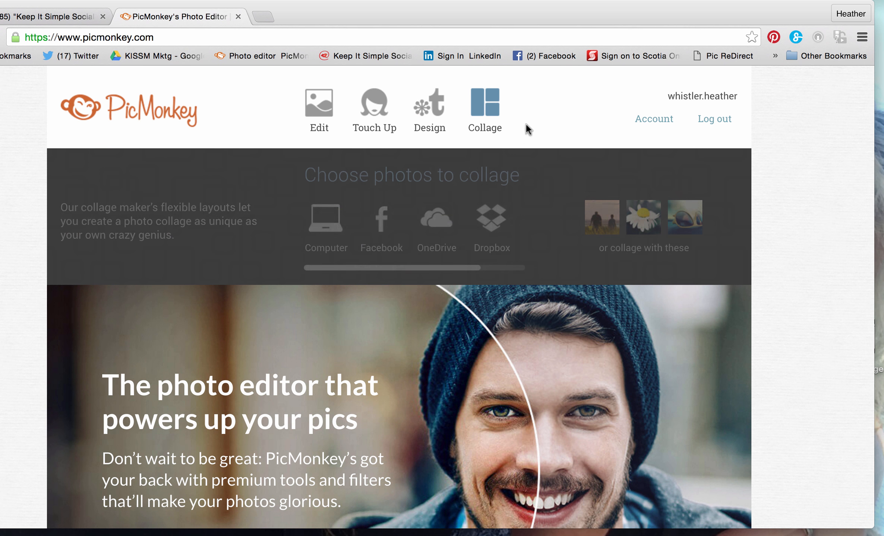
click(315, 114)
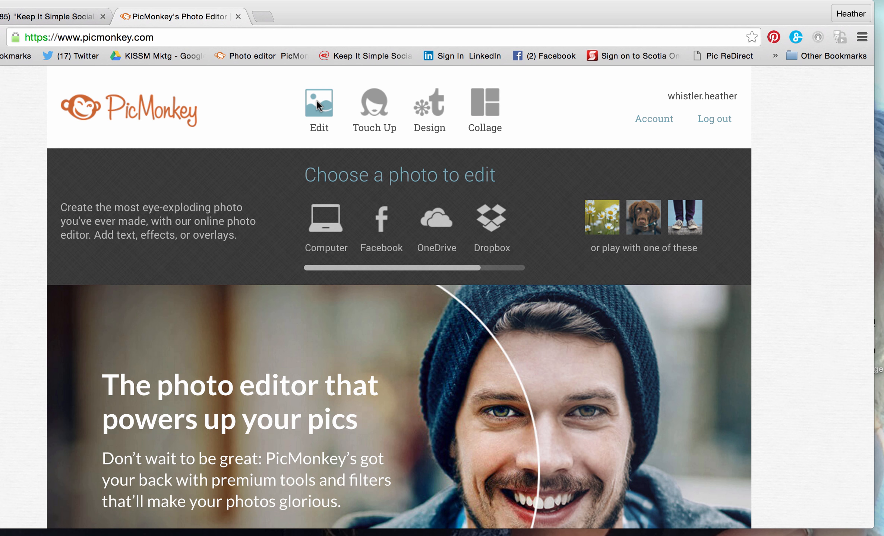
click(378, 113)
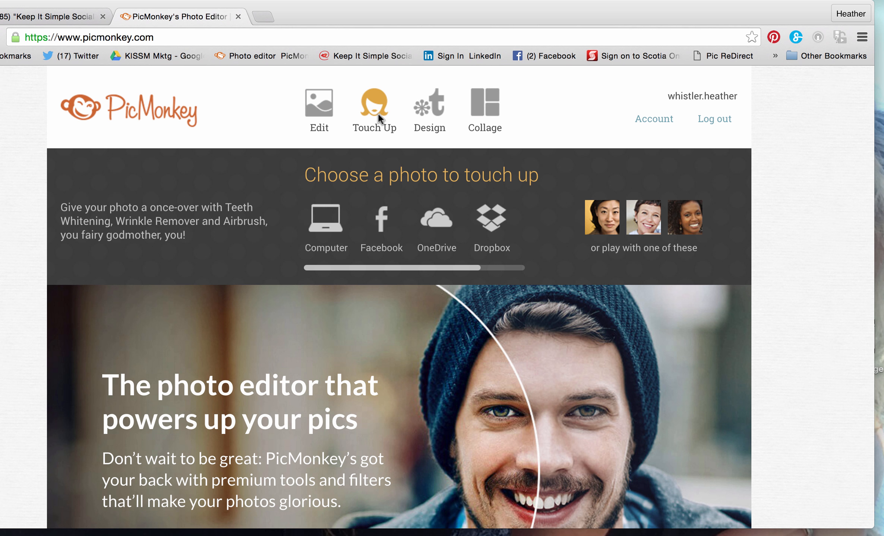
click(420, 138)
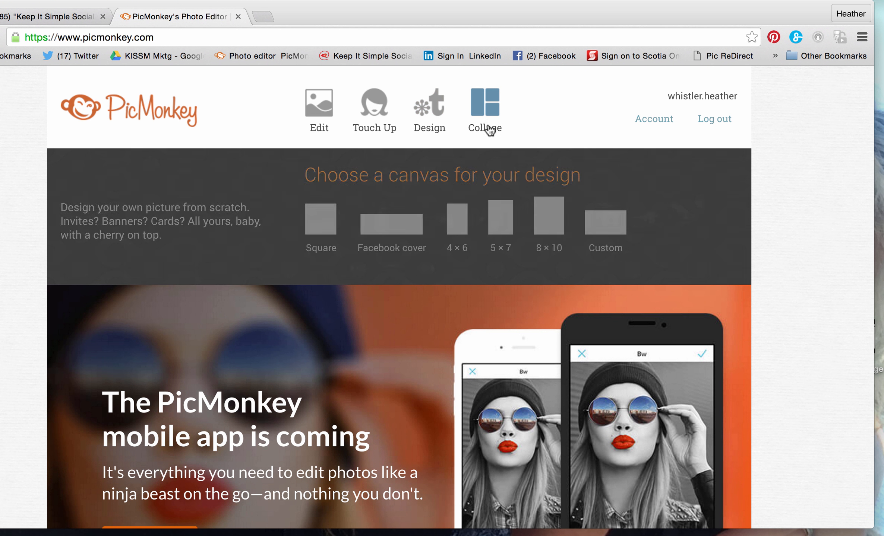
Step: Start a collage with the provided sample photos and apply the FB Cover layout with one large, one medium and two stacked small cells
mouse_move(488, 109)
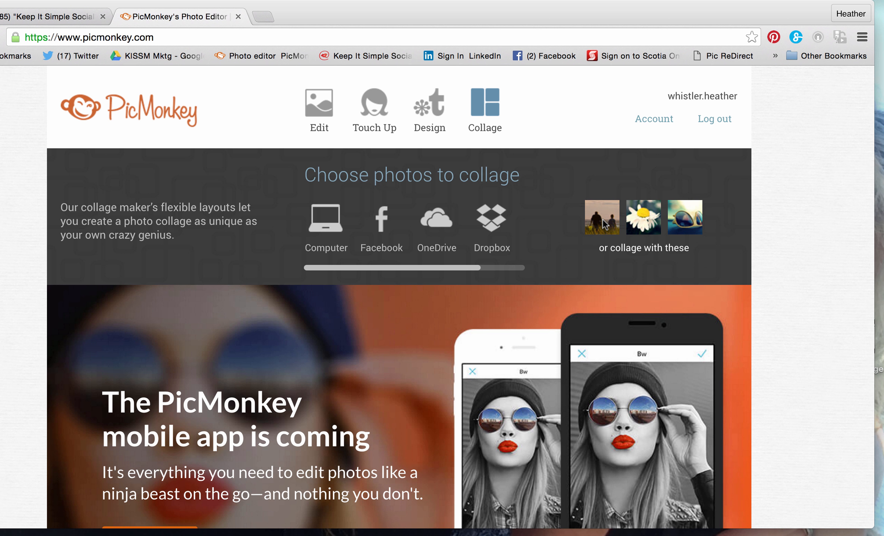
click(618, 222)
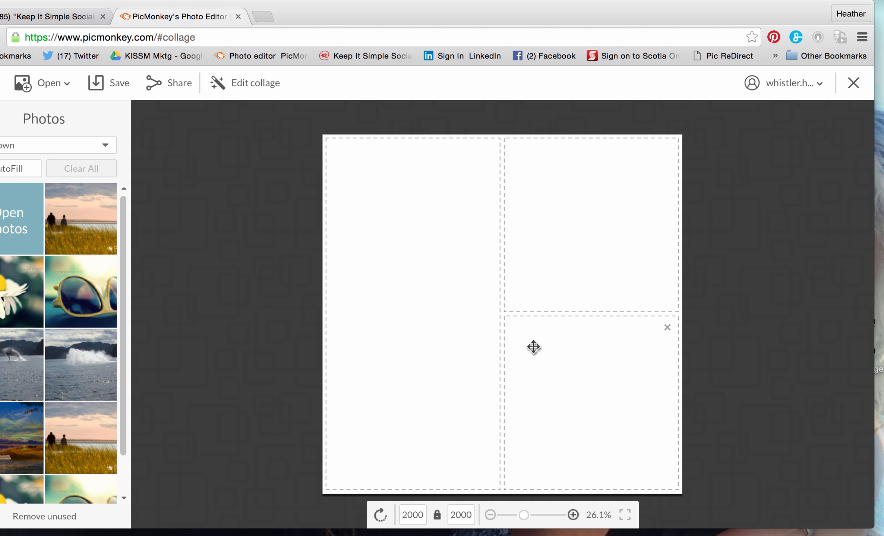
drag(477, 8, 560, 4)
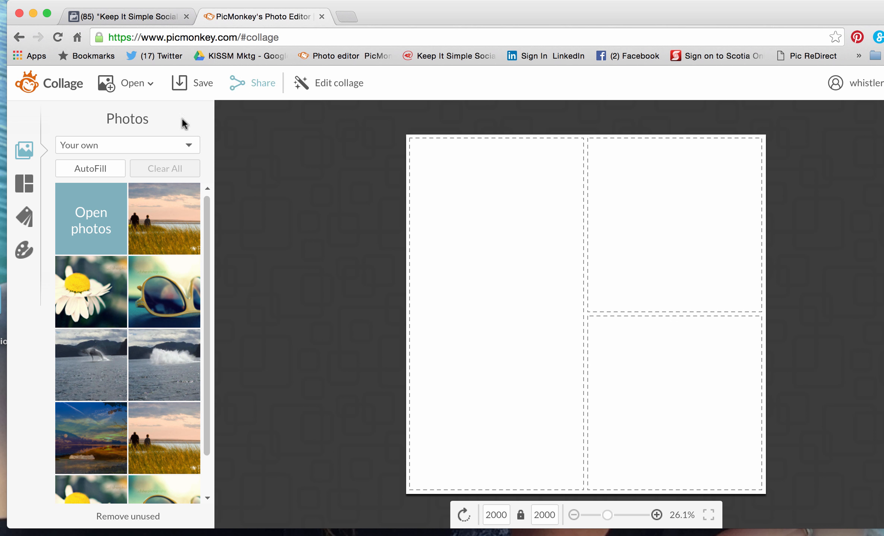
click(25, 184)
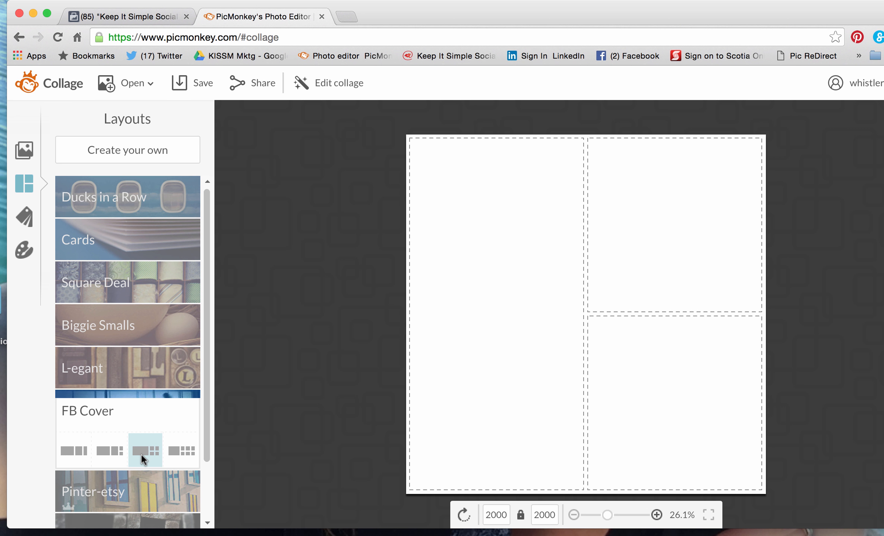
click(103, 455)
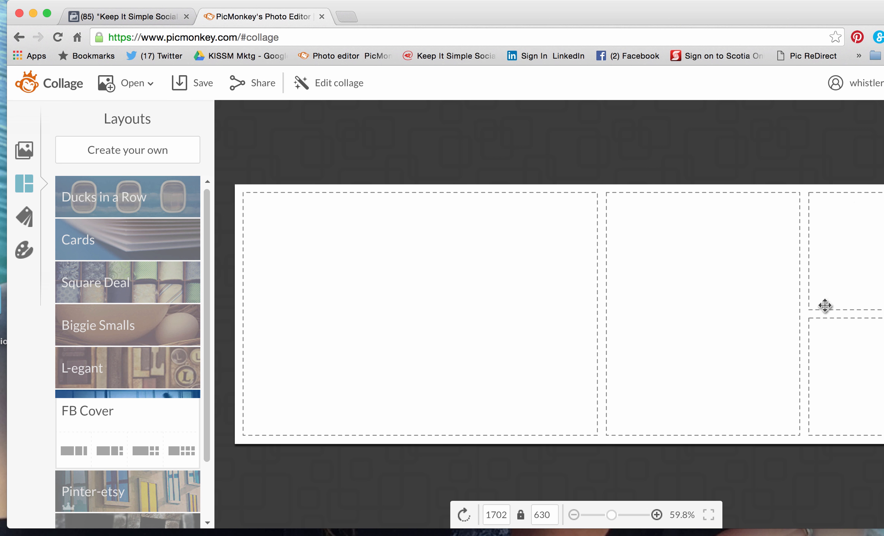
Step: Delete the upper small cell of the cover layout, widen the remaining end cell, and narrow the large cell in favour of the middle one
drag(560, 11, 488, 8)
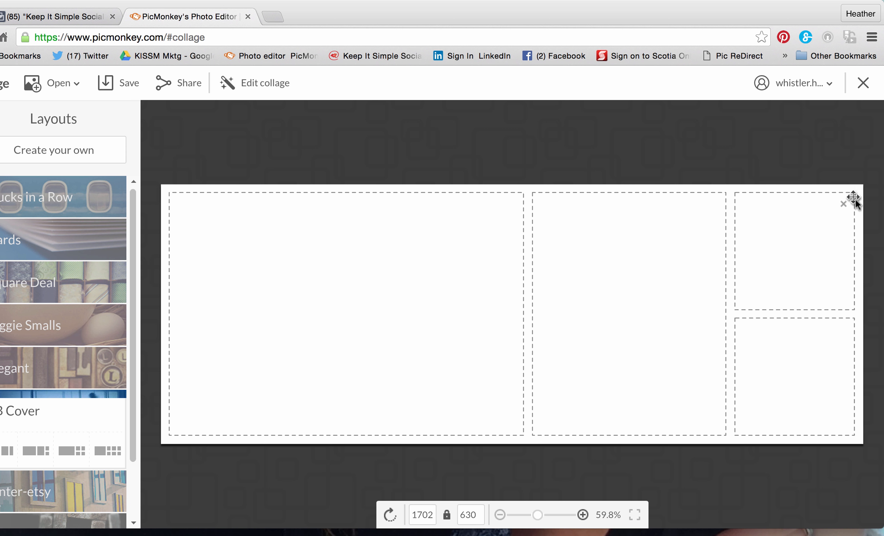
click(843, 205)
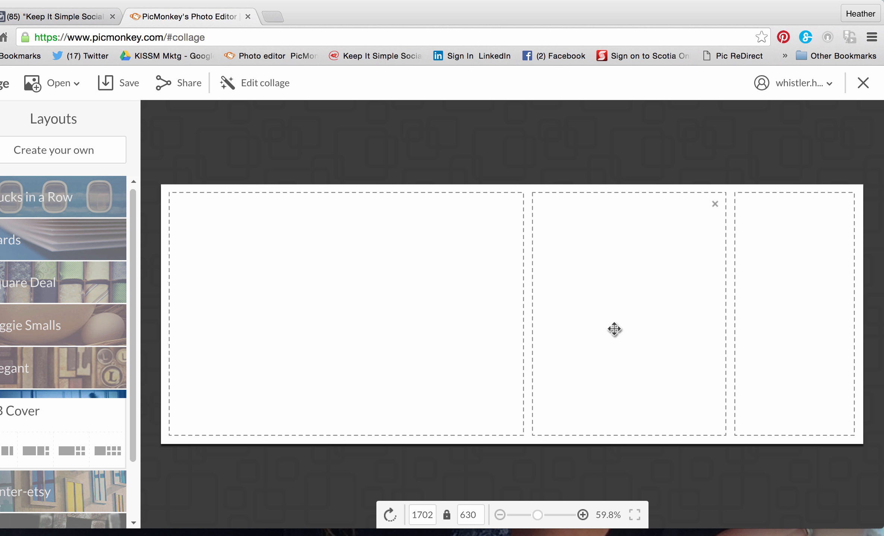
drag(731, 313, 682, 315)
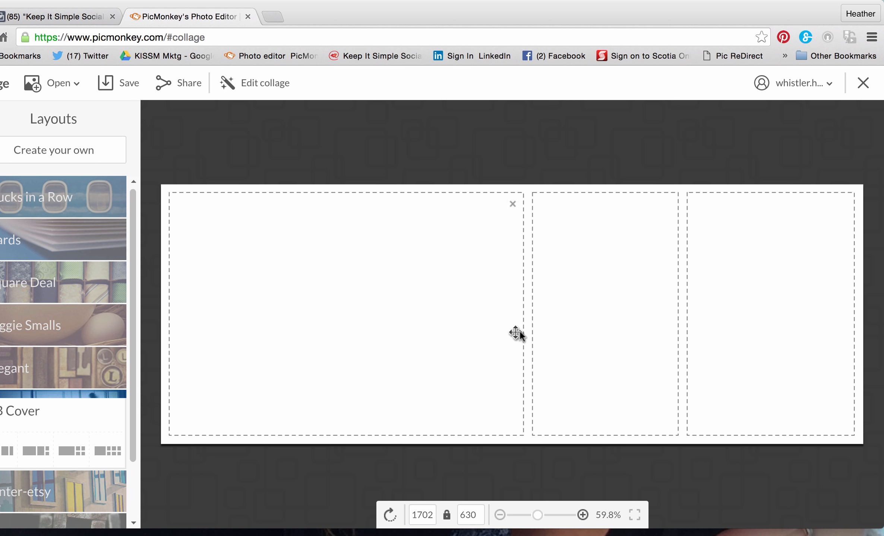
drag(529, 331, 497, 327)
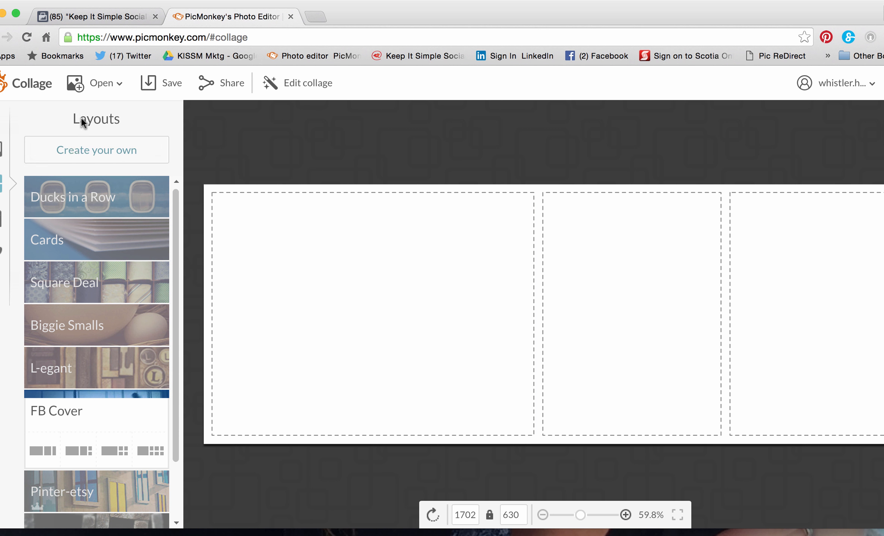
Step: Add the two JPG photos from the computer's Desktop folder to the collage's photo collection
click(80, 89)
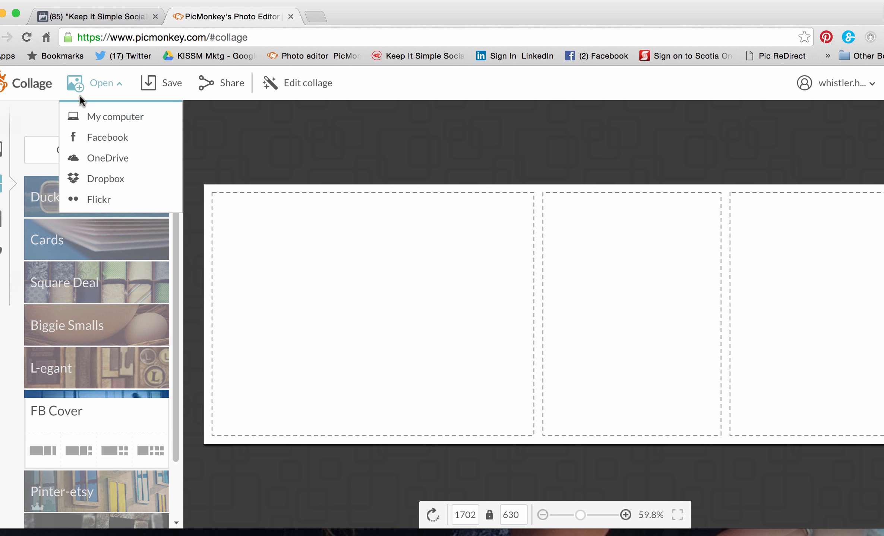
click(91, 118)
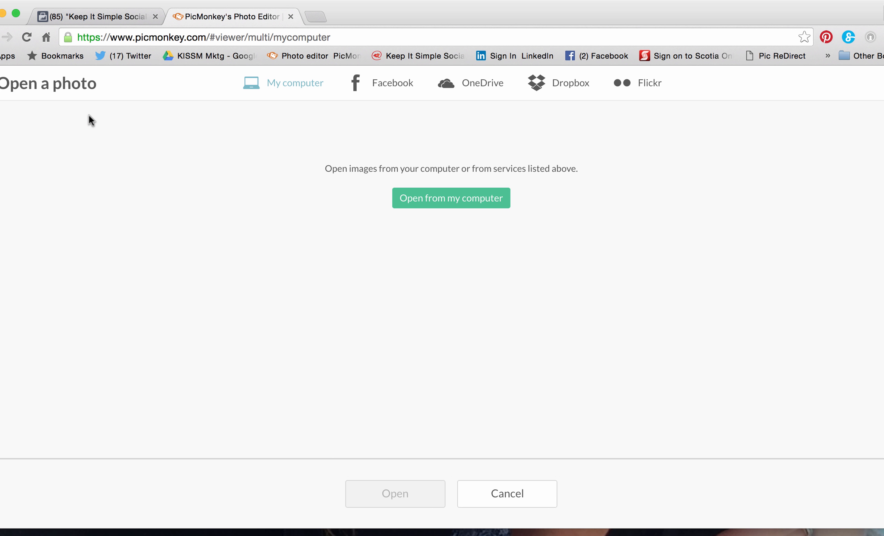
click(446, 198)
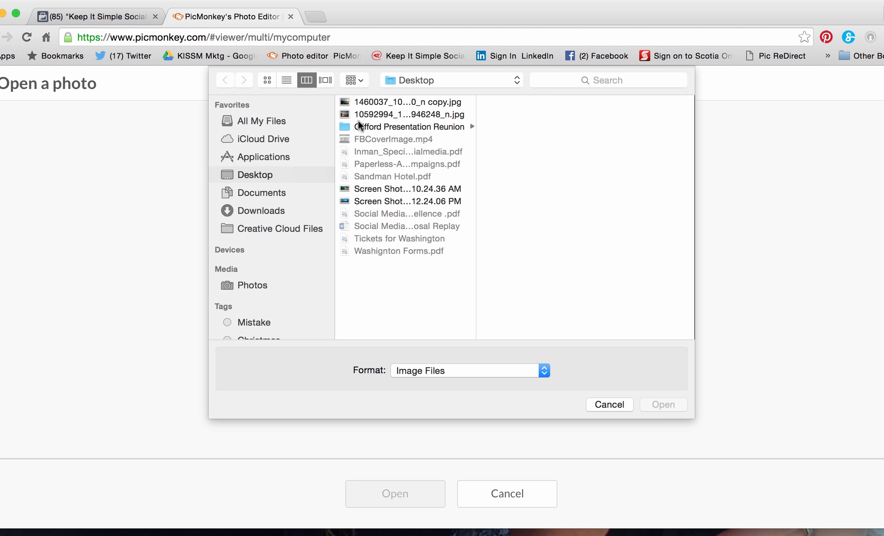
click(371, 102)
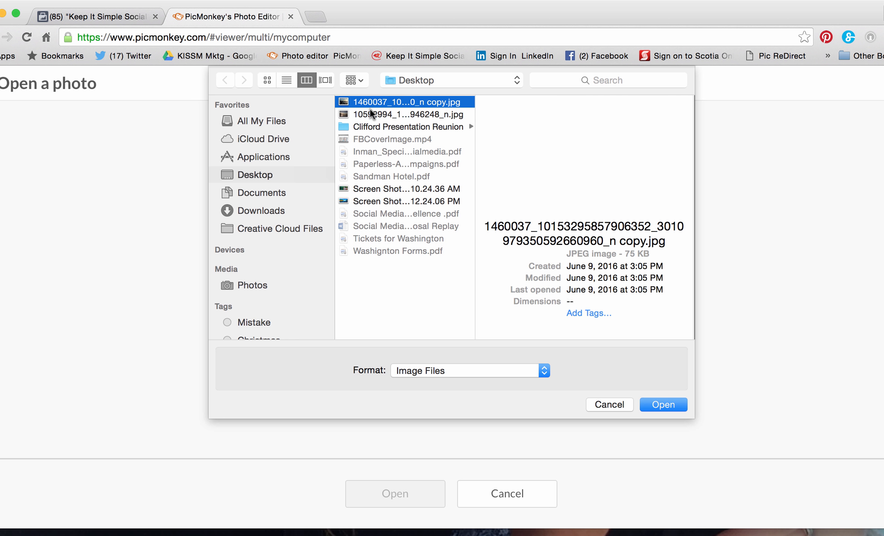
shift+click(370, 113)
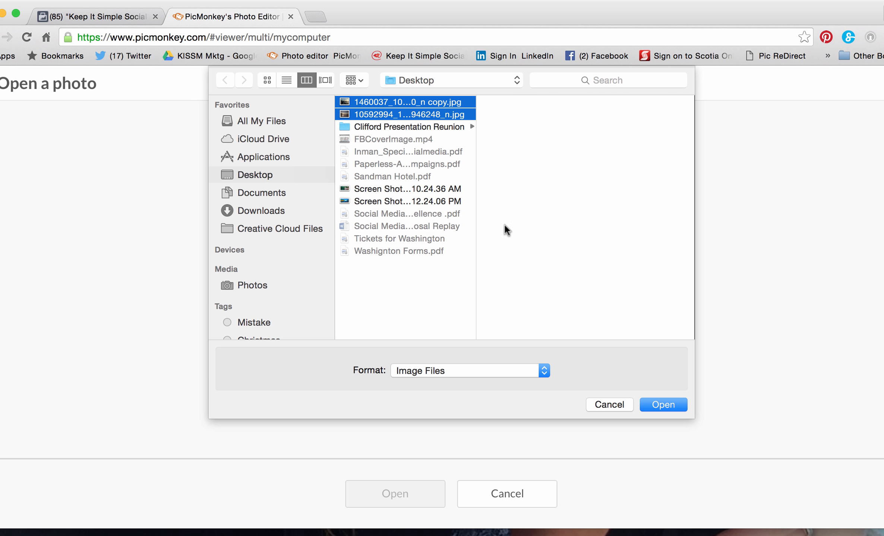
click(663, 406)
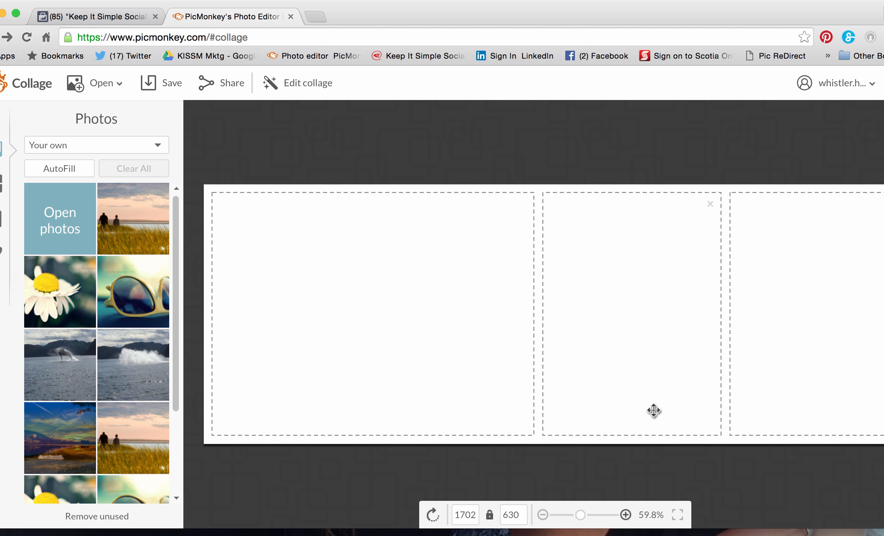
Step: Remove the colourful painted-looking lake landscape from the collage's photo collection
scroll(60, 362, down, 3)
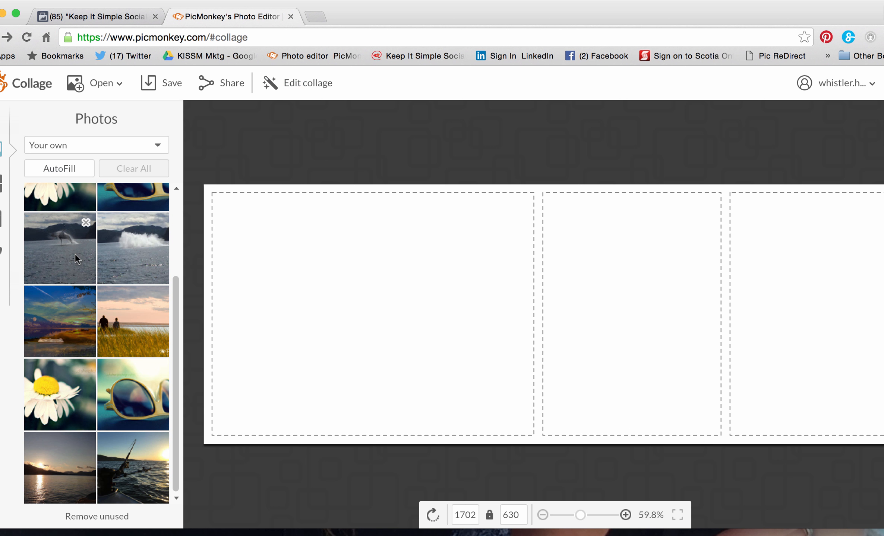
click(86, 295)
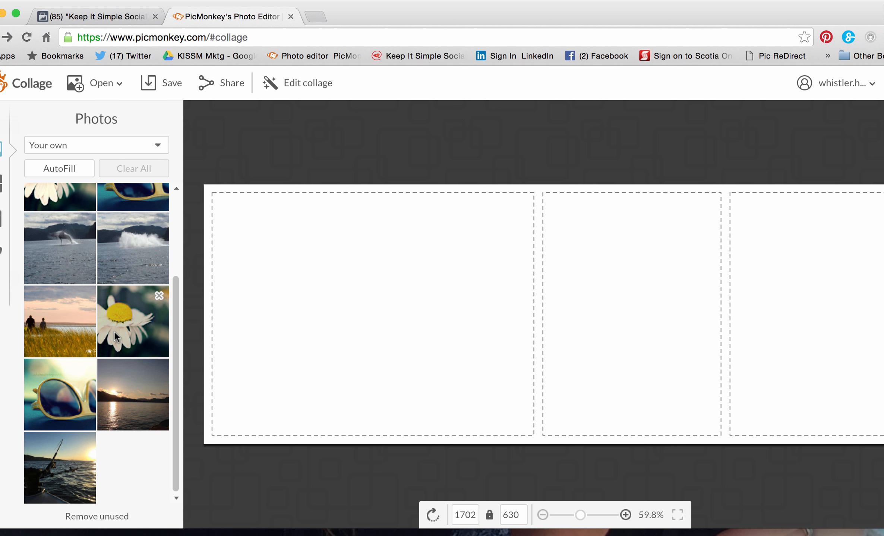
scroll(115, 337, up, 1)
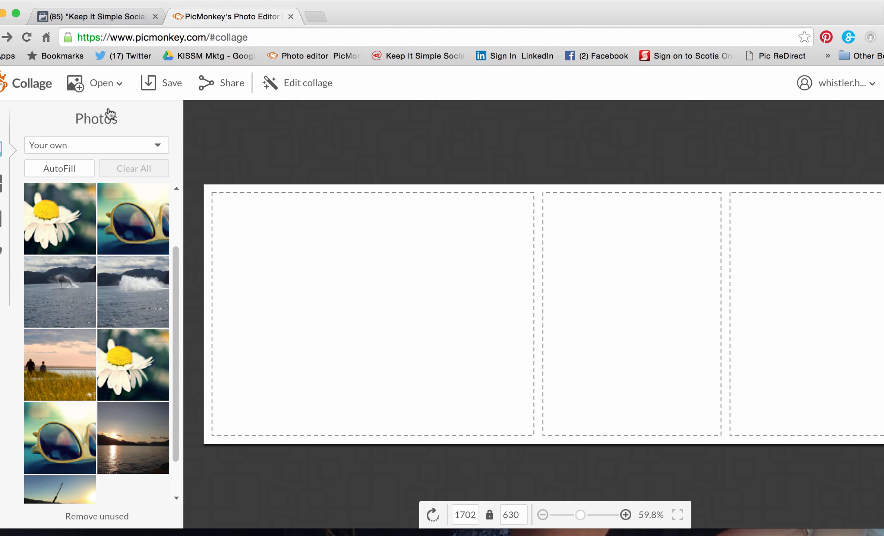
Step: Add the two Screen Shot images ending in 10.24.36 AM and 12.24.06 PM from the Desktop to the photo collection
click(79, 85)
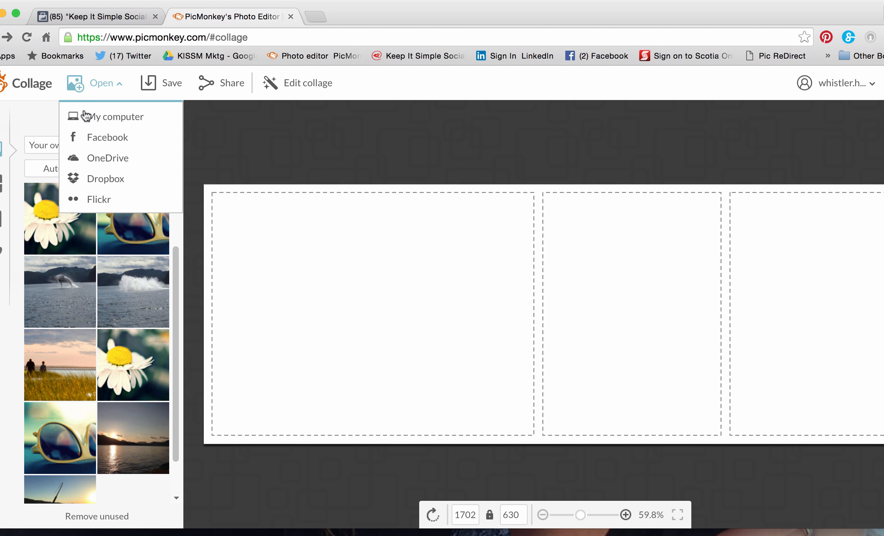
click(89, 116)
click(464, 199)
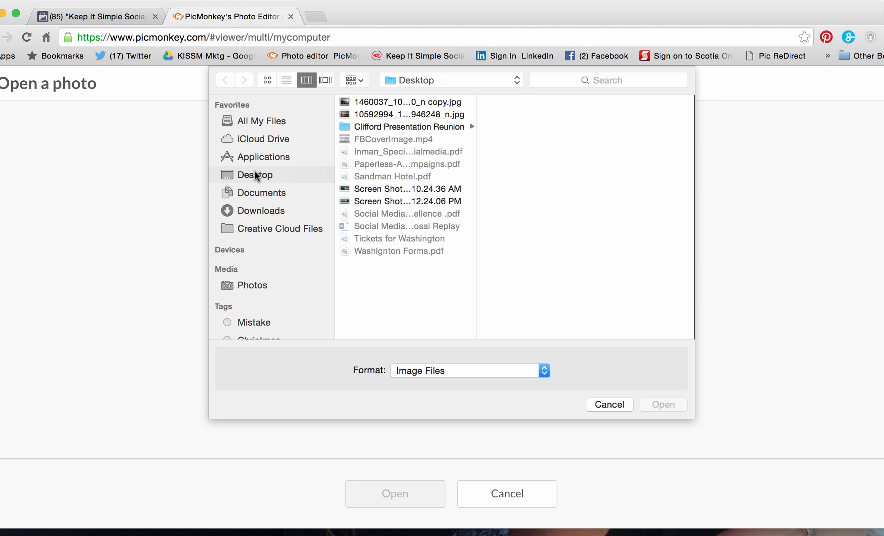
click(378, 189)
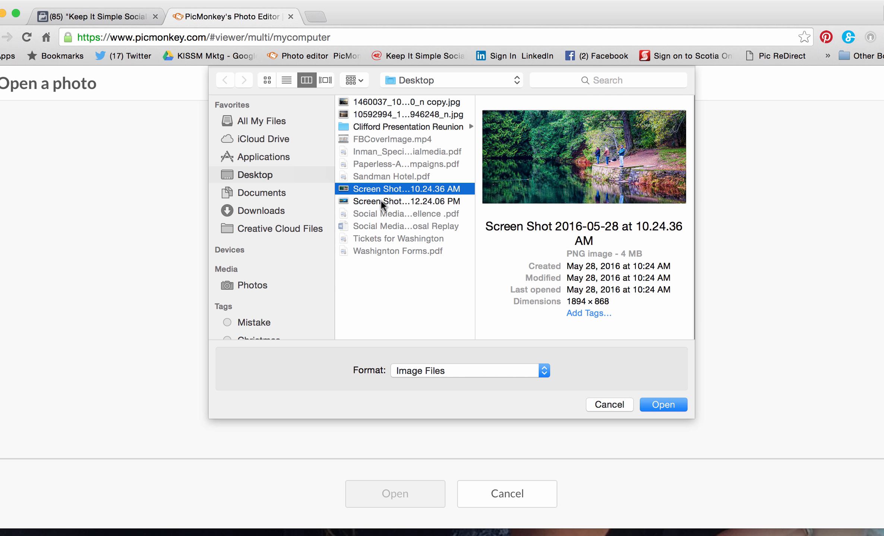
shift+click(380, 201)
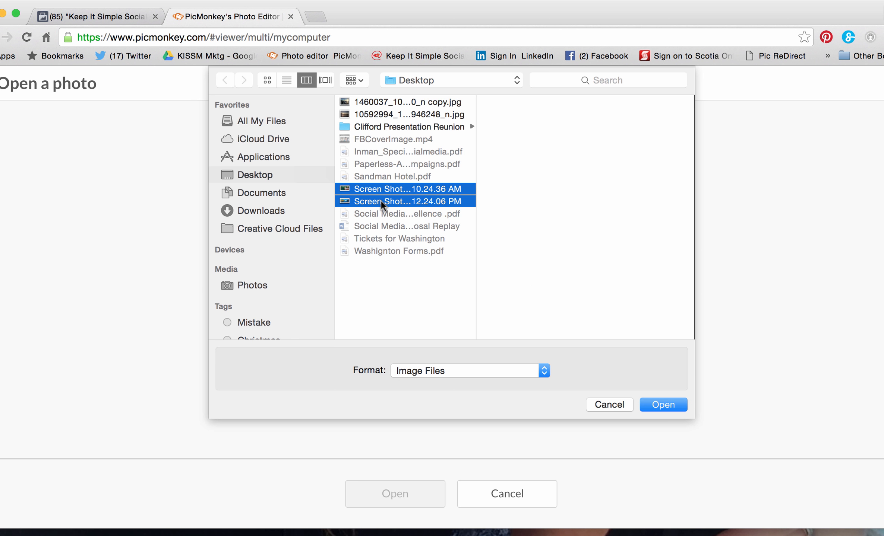
click(659, 401)
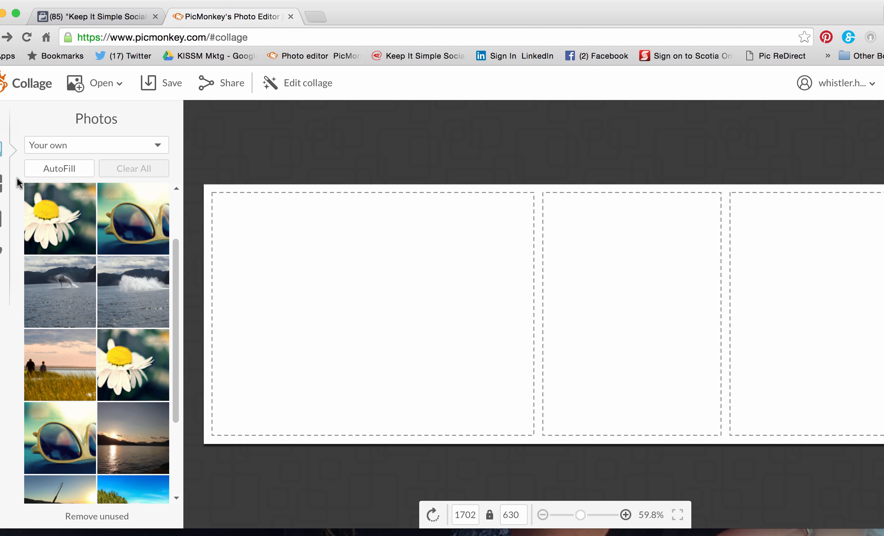
Step: Place the breaching whale photo in the large cell and the whale splash photo in the middle cell
drag(68, 302, 364, 341)
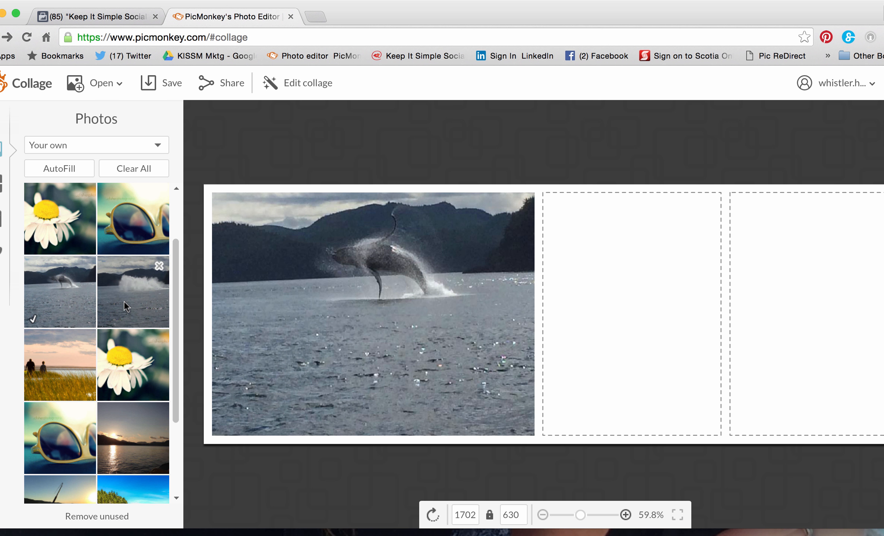
drag(126, 306, 689, 311)
drag(43, 292, 387, 340)
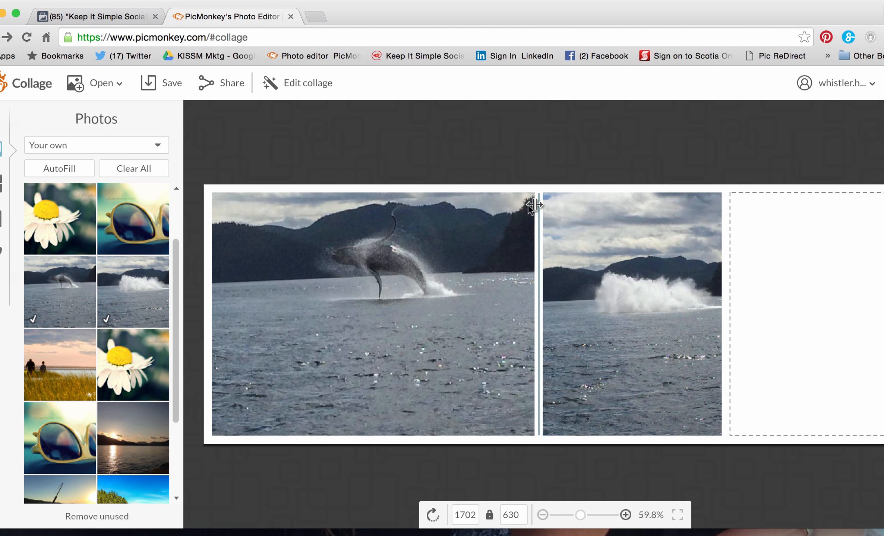
Step: Remove both whale photos from the large and middle cells of the collage
click(523, 204)
mouse_move(656, 206)
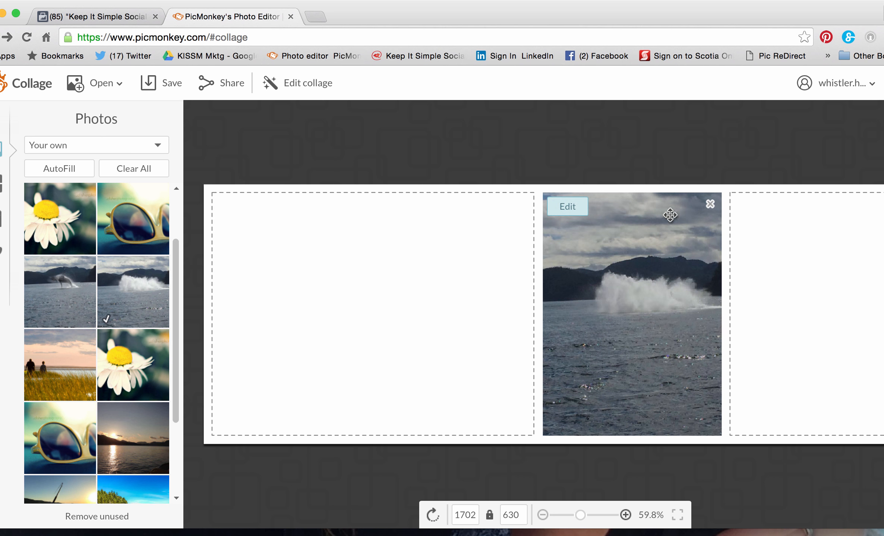
click(710, 204)
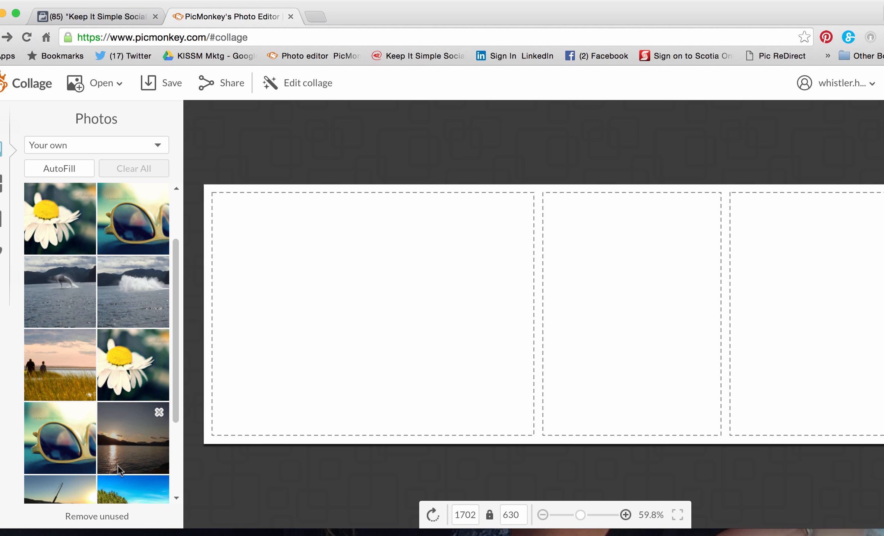
Step: Place the sunset and fishing rod photos in the first two cells, arranged with the fishing rod in the large cell and the sunset beside it
drag(120, 465, 424, 370)
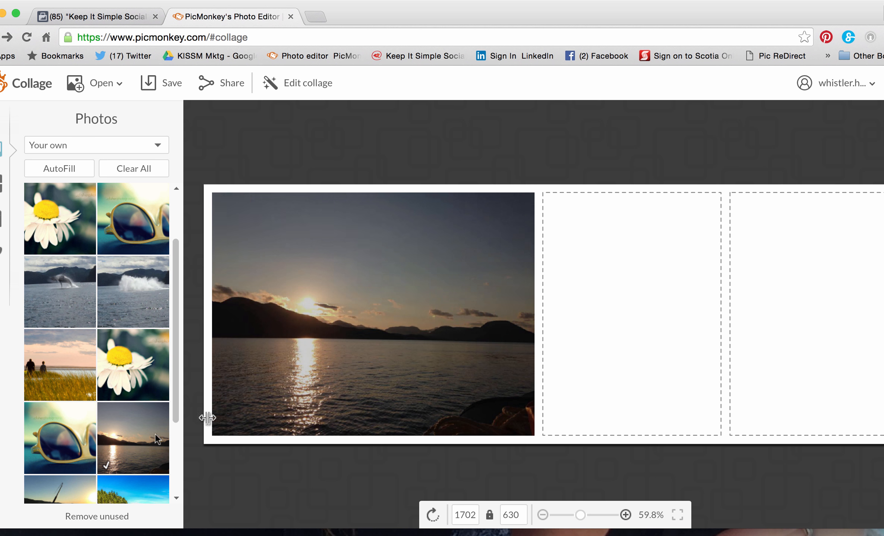
drag(79, 483, 646, 357)
drag(552, 326, 408, 331)
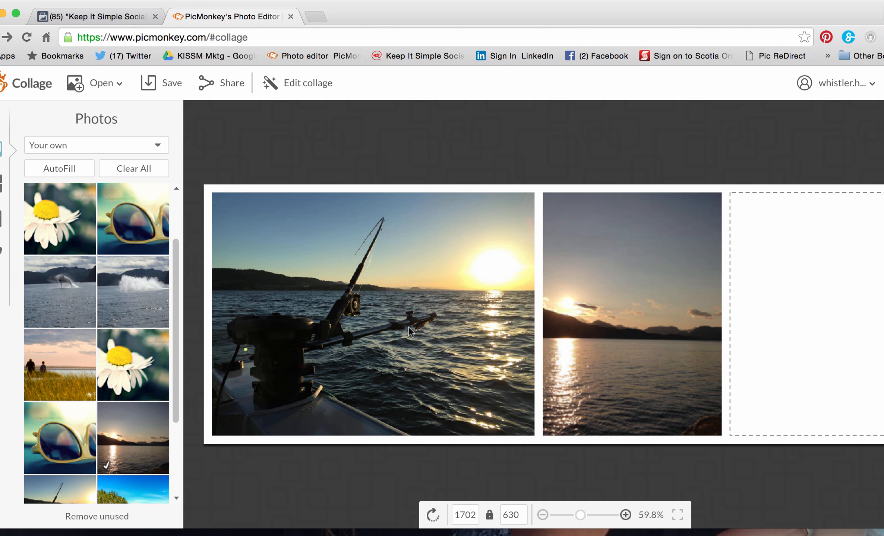
Step: Place the blue rocky seascape with the moon in the end cell and remove the fishing rod photo from the large cell
drag(127, 495, 778, 393)
drag(853, 394, 734, 374)
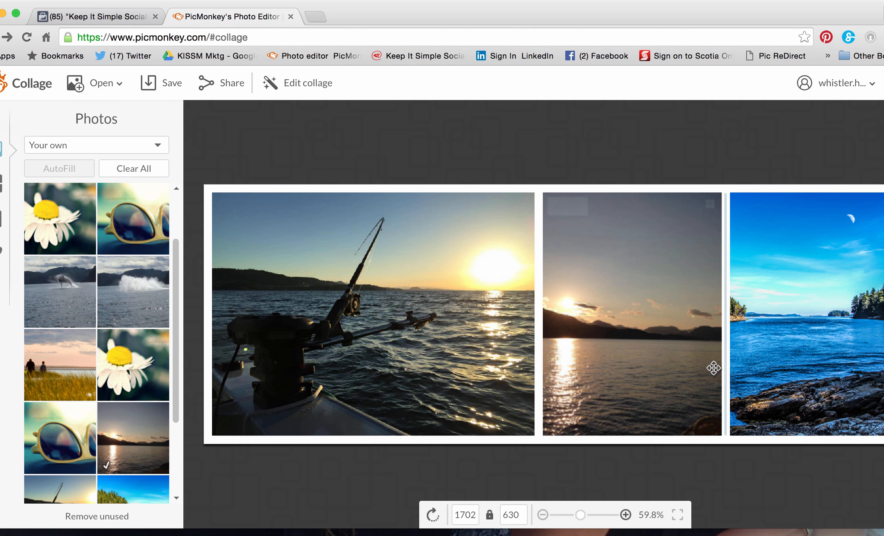
click(522, 204)
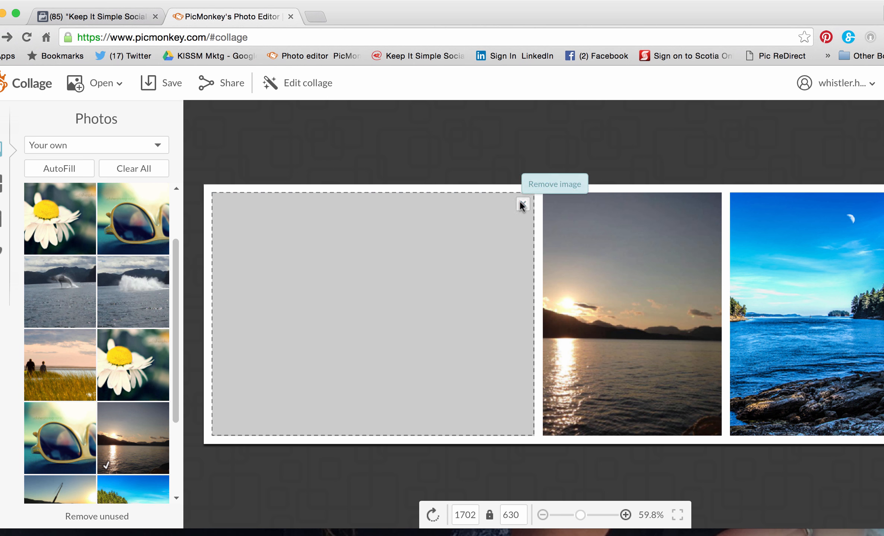
Step: Delete the empty large cell and remove the sunset photo with its cell, so the rocky seascape fills the whole collage
click(522, 204)
click(549, 204)
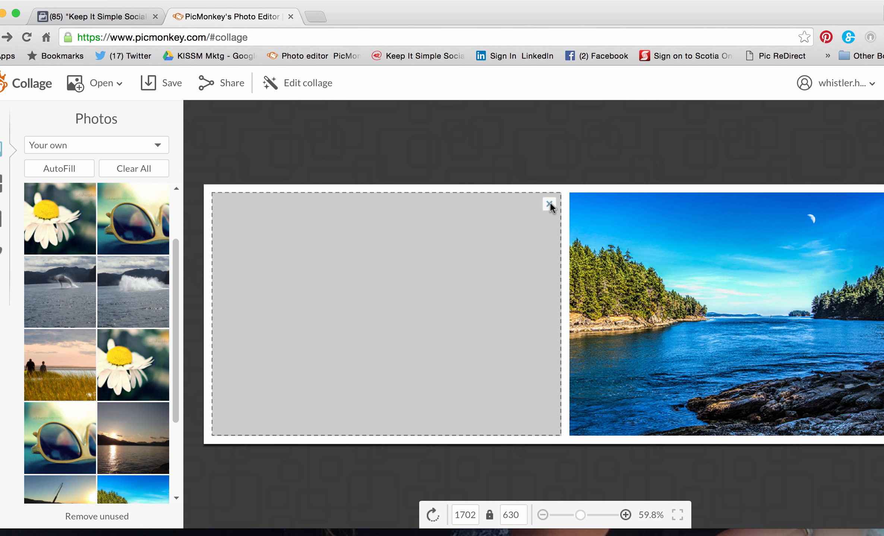
click(549, 204)
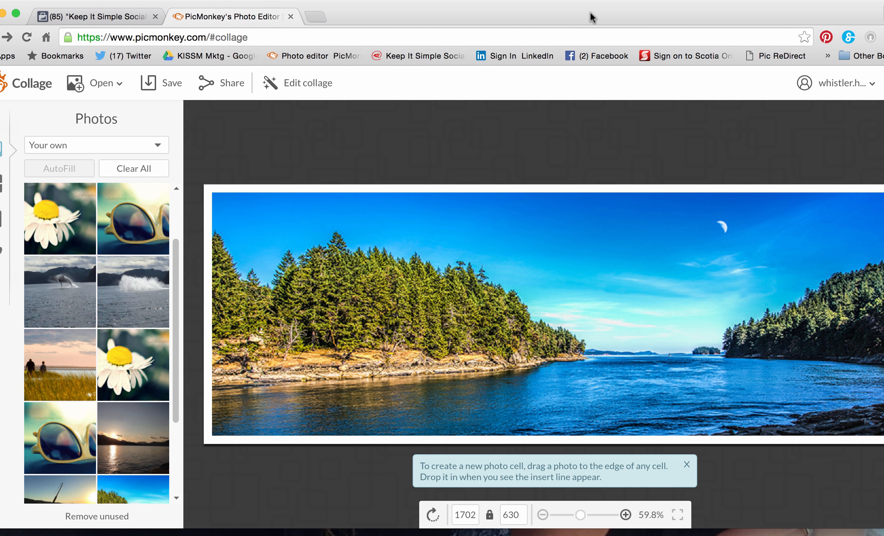
Step: Set the collage's background color to black (000000) after trying a blue border
drag(587, 15, 533, 12)
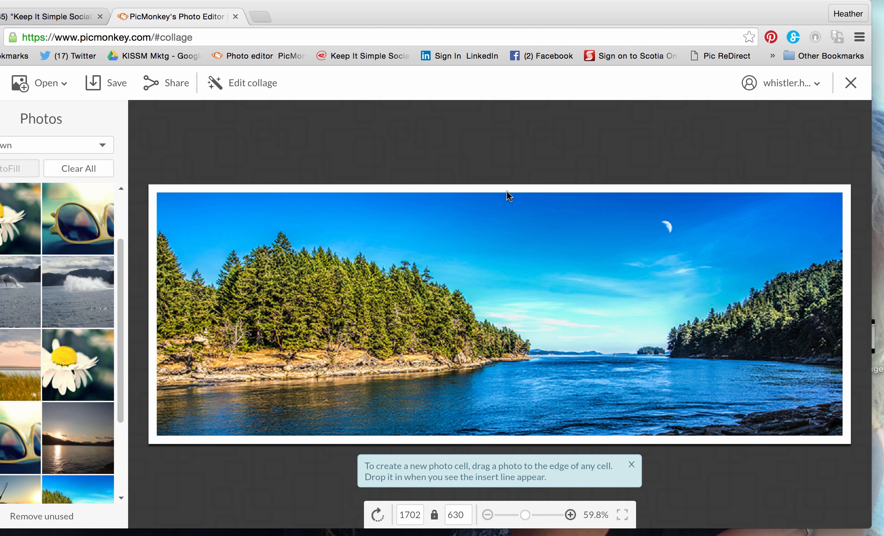
drag(438, 15, 532, 2)
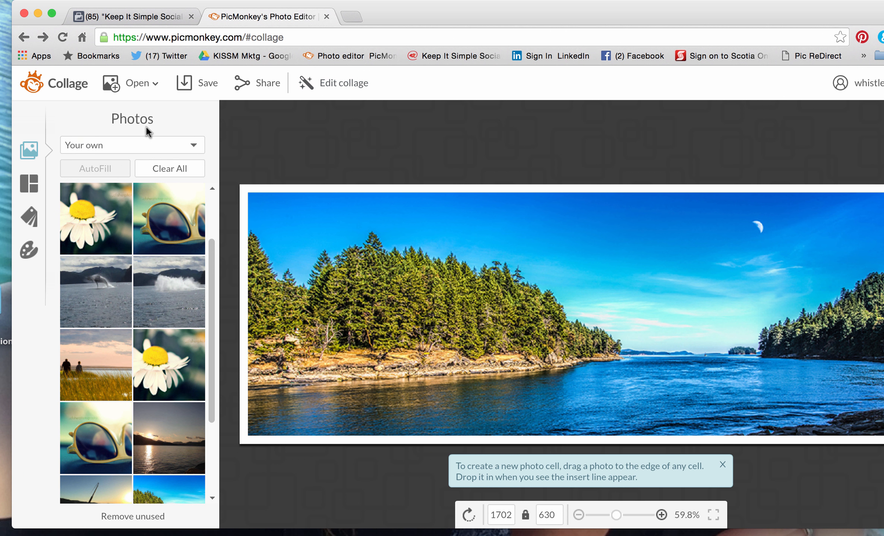
click(28, 252)
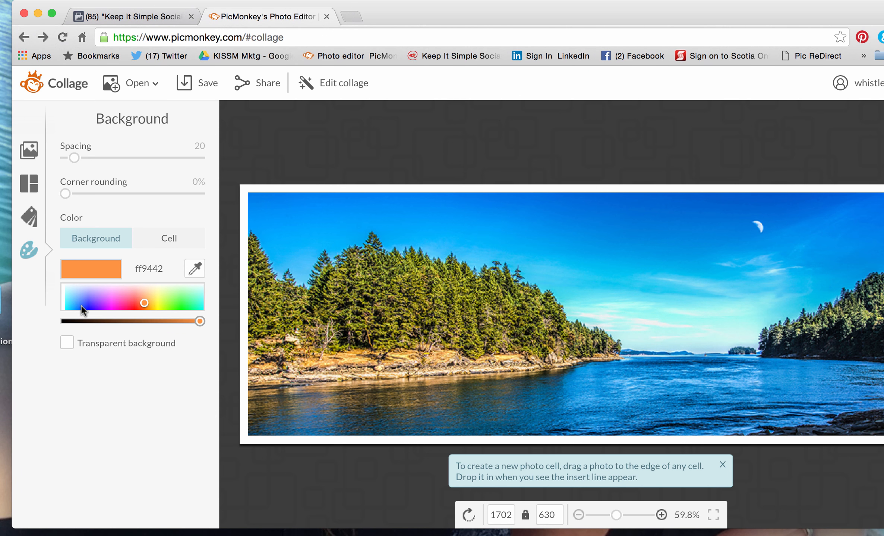
mouse_move(201, 321)
mouse_down()
mouse_move(70, 320)
mouse_move(209, 321)
mouse_up()
mouse_move(89, 303)
mouse_down()
mouse_move(79, 294)
mouse_move(77, 309)
mouse_move(71, 292)
mouse_move(175, 295)
mouse_move(188, 307)
mouse_move(63, 302)
mouse_move(81, 301)
mouse_up()
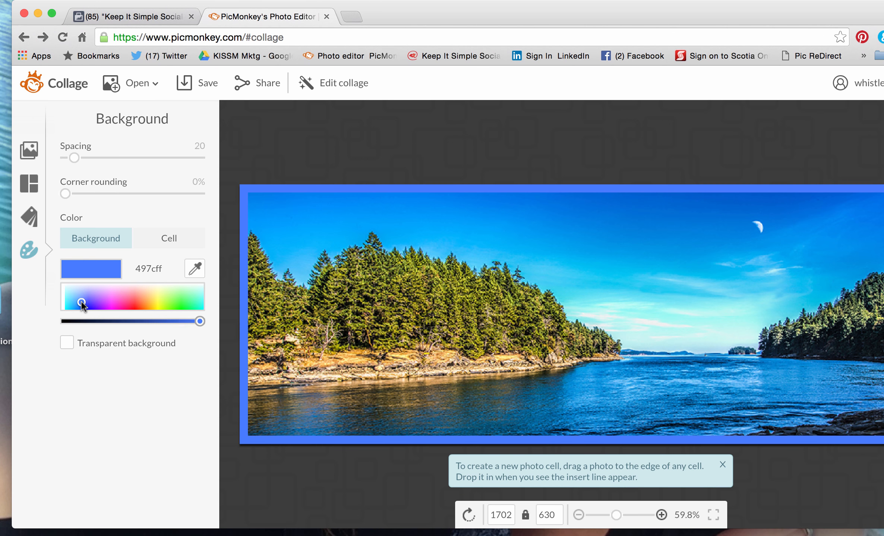
drag(198, 320, 52, 324)
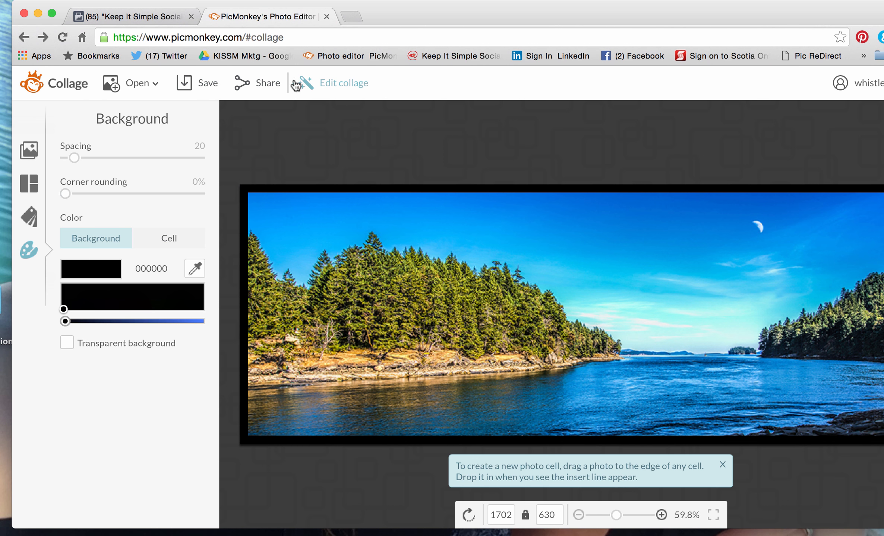
Step: Open the collage in the Editor and browse the overlay categories
click(325, 85)
click(440, 364)
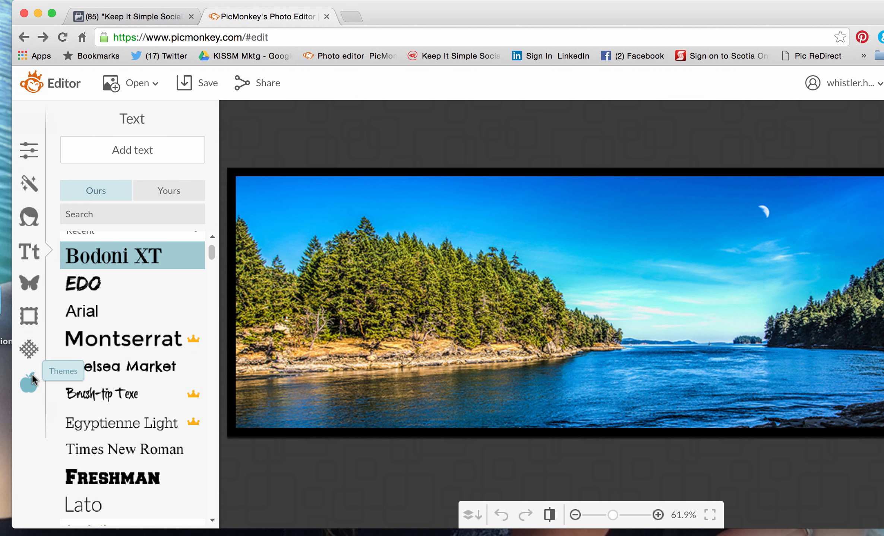
click(27, 288)
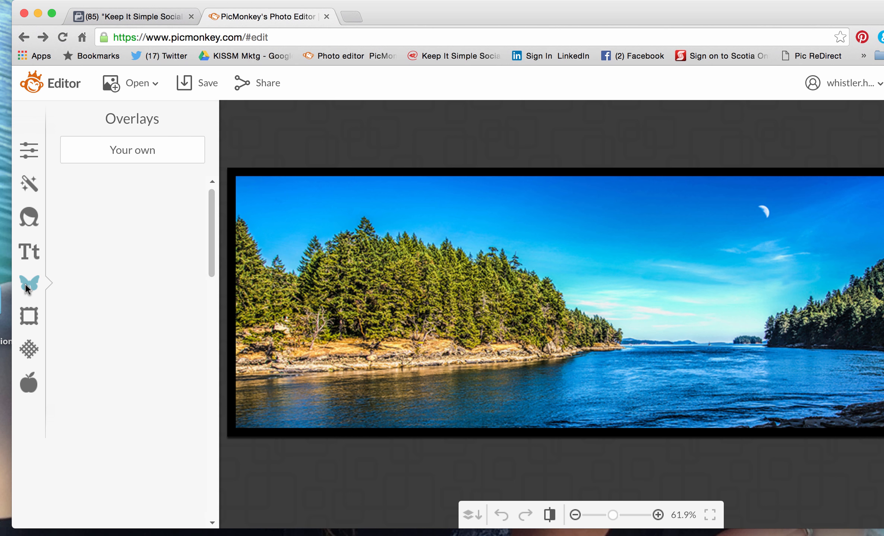
scroll(133, 428, down, 15)
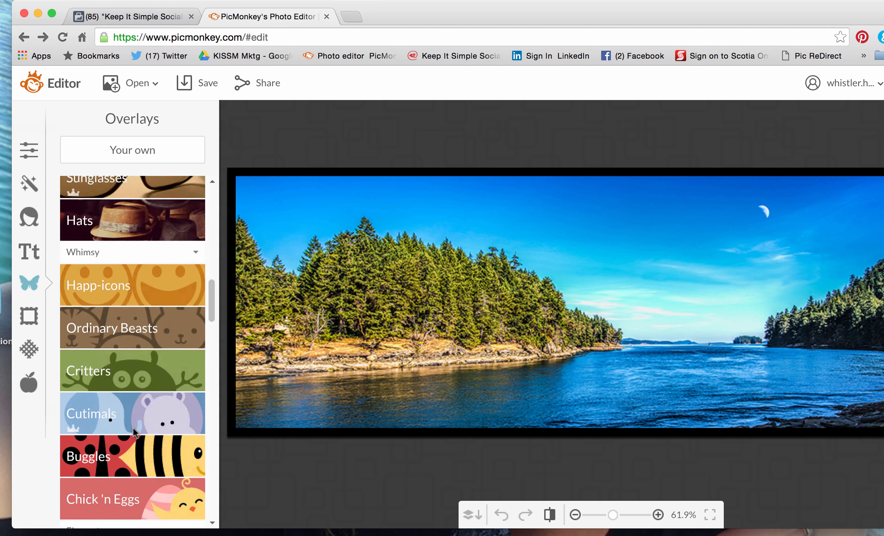
scroll(132, 428, up, 10)
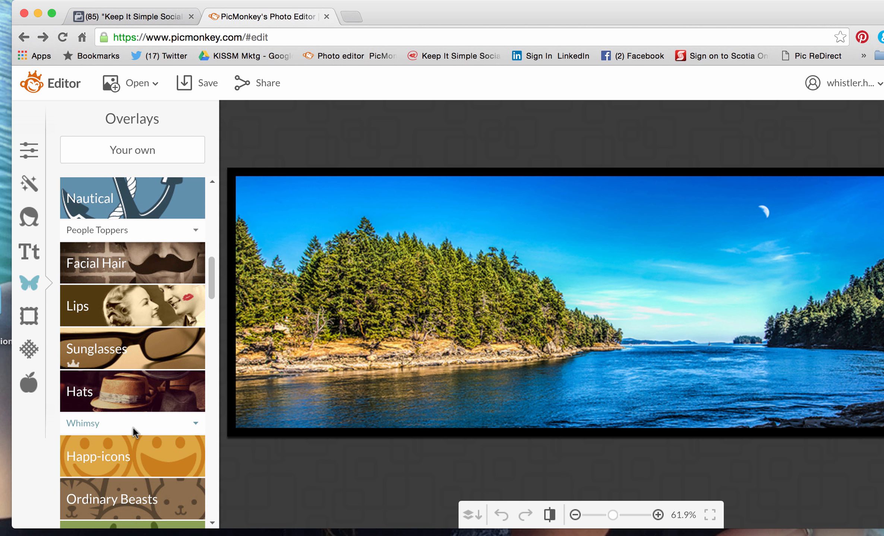
Step: Add the Keep It Simple Social Media logo PNG from Documents, KISS Media, KISS Logos as an own overlay
click(129, 150)
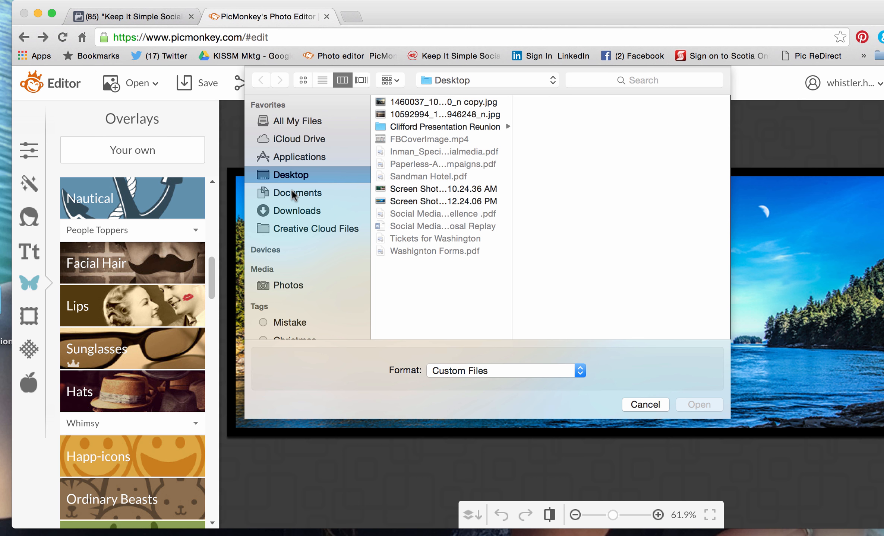
click(292, 192)
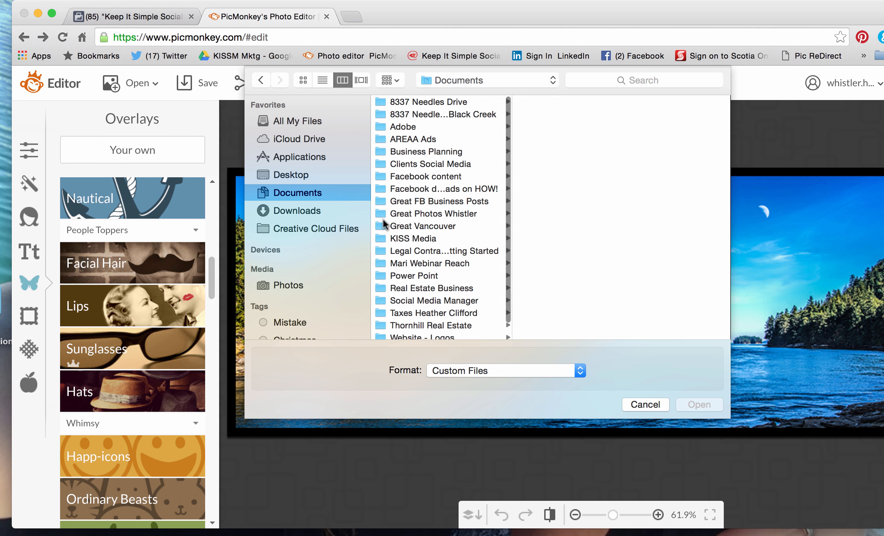
click(407, 239)
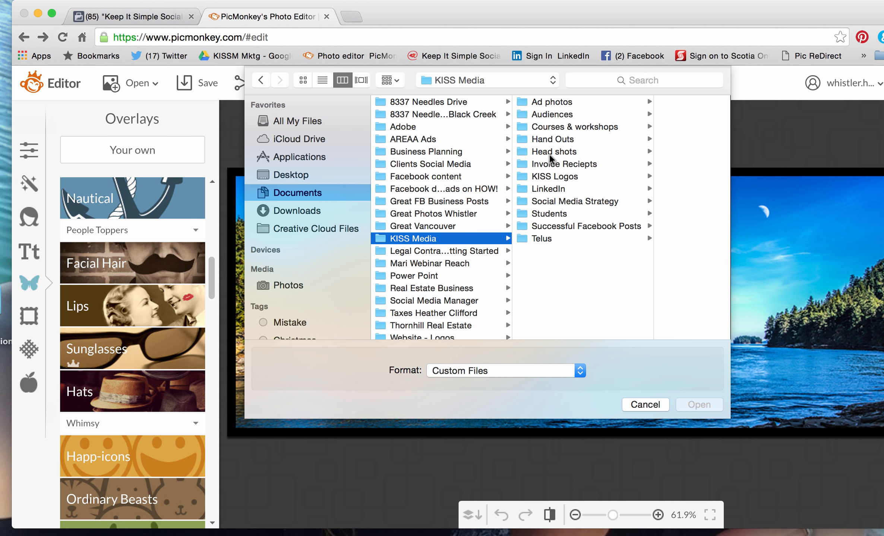
click(540, 176)
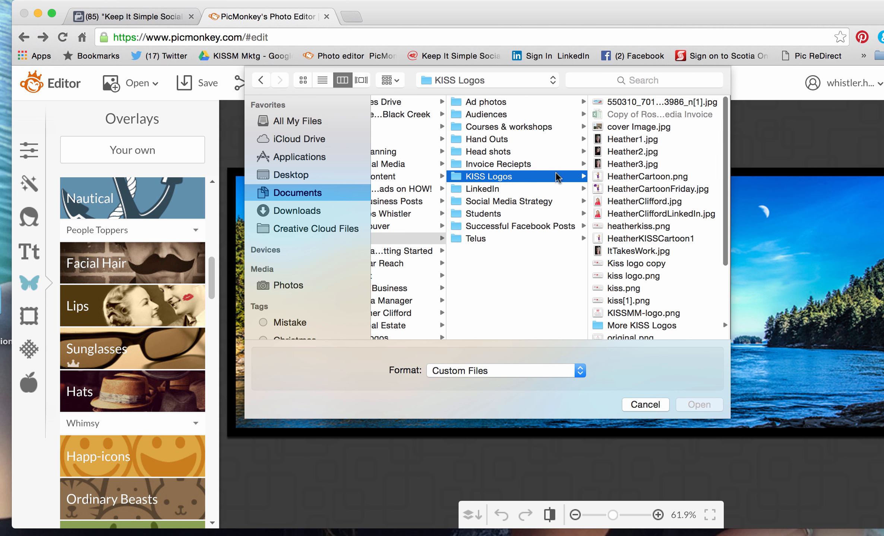
click(621, 227)
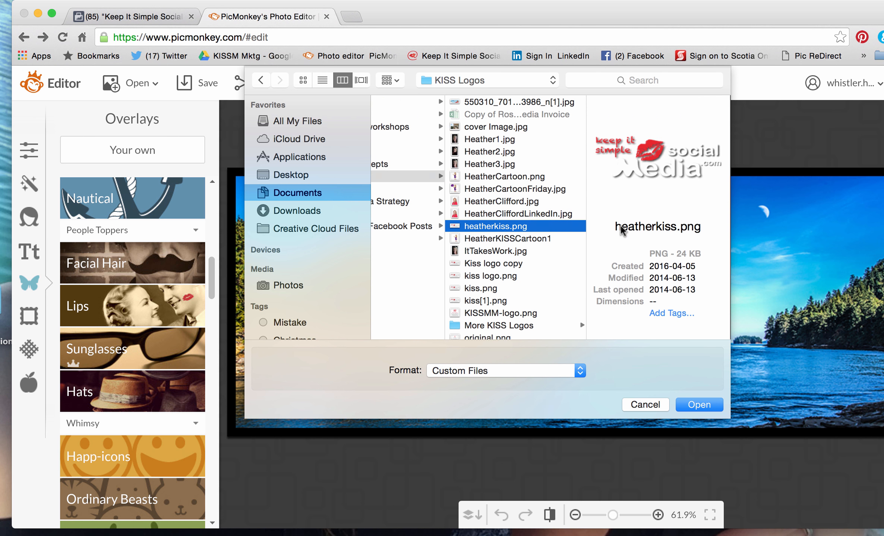
click(705, 404)
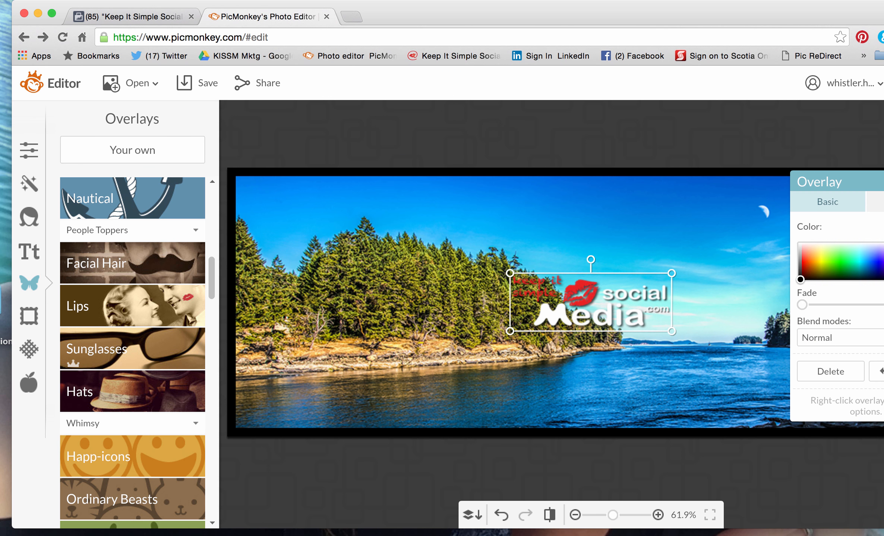
Step: Shrink the logo overlay to about half its size and place it over the water near the photo's lower-right corner
drag(570, 312, 796, 393)
drag(852, 416, 822, 401)
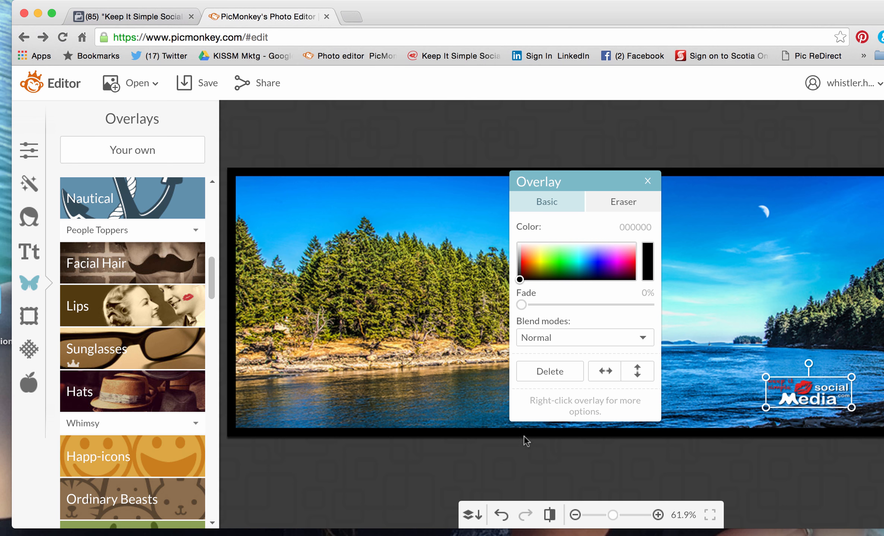
click(437, 460)
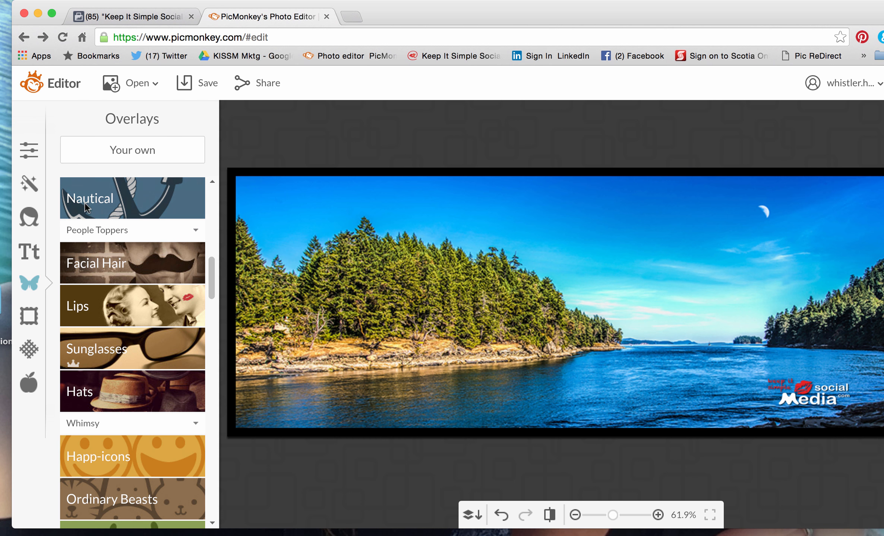
Step: Add a text box in the sky beside the moon reading "Hello students!!!"
click(26, 256)
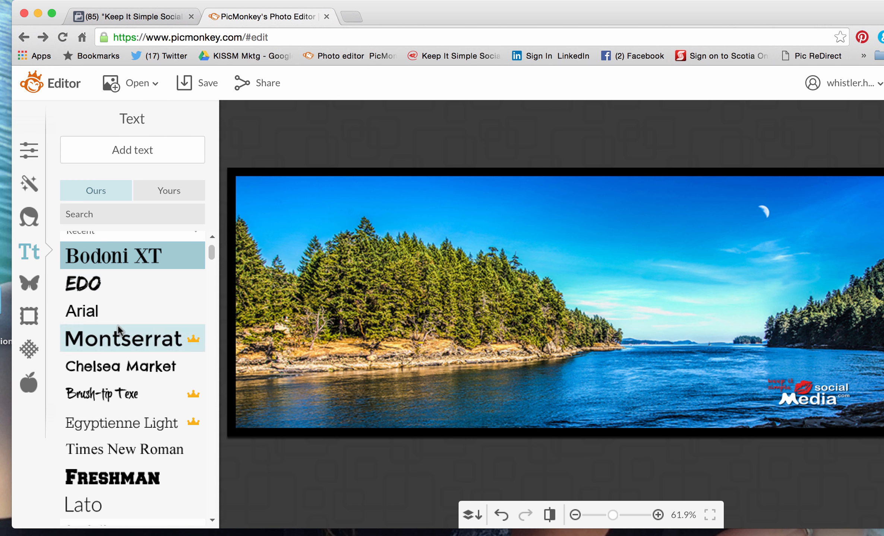
click(119, 151)
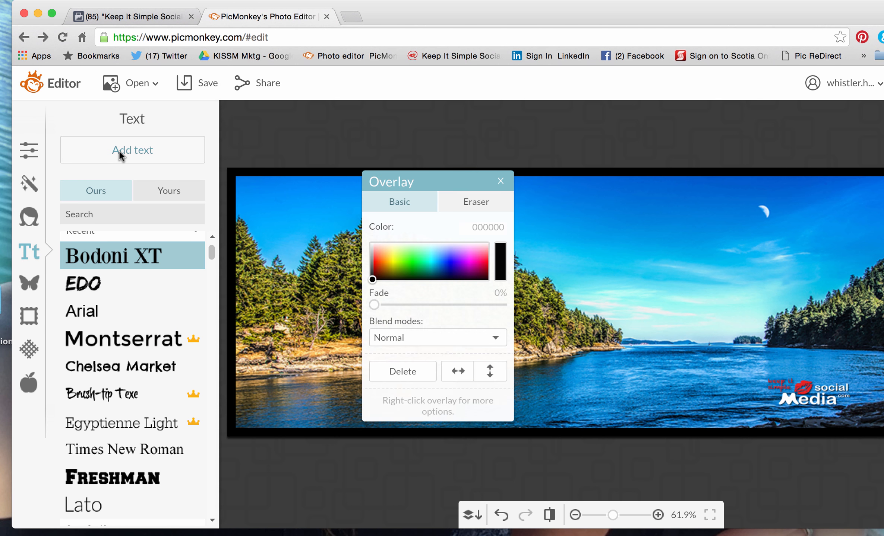
drag(627, 282, 637, 206)
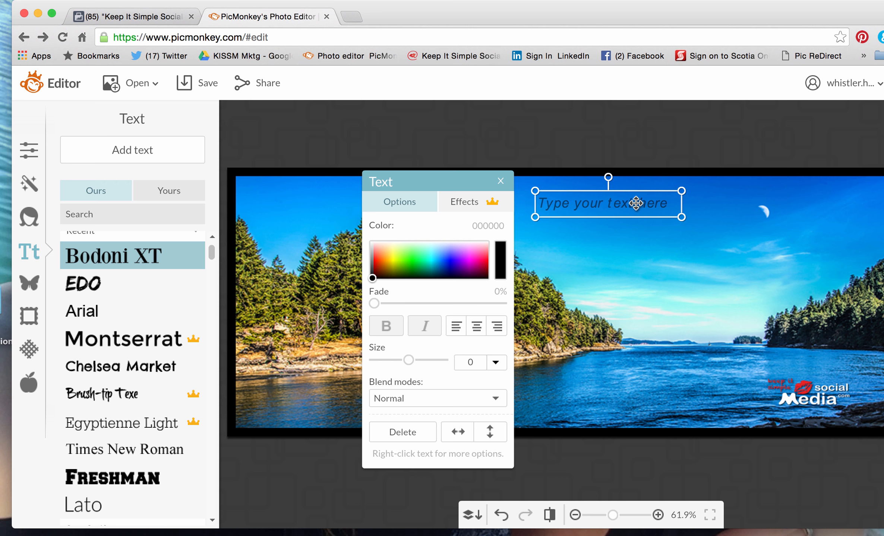
click(552, 203)
text(H)
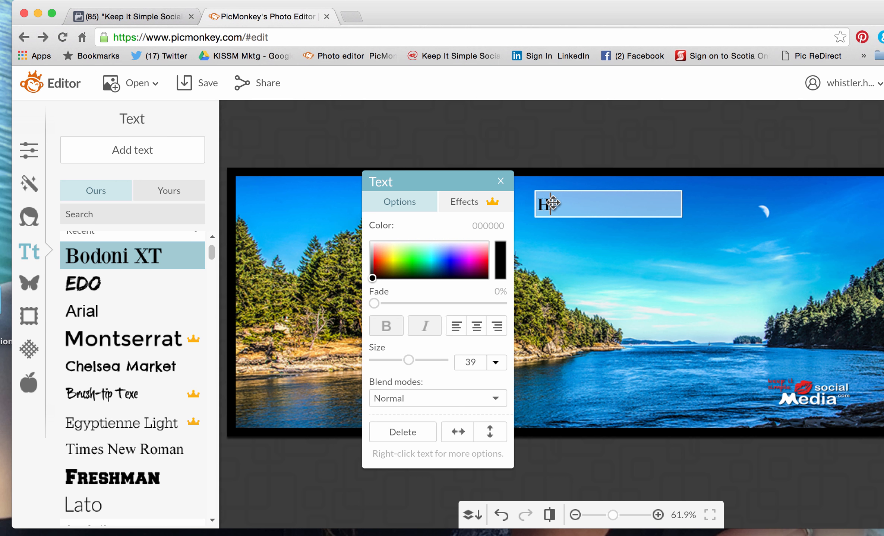
text(ello students)
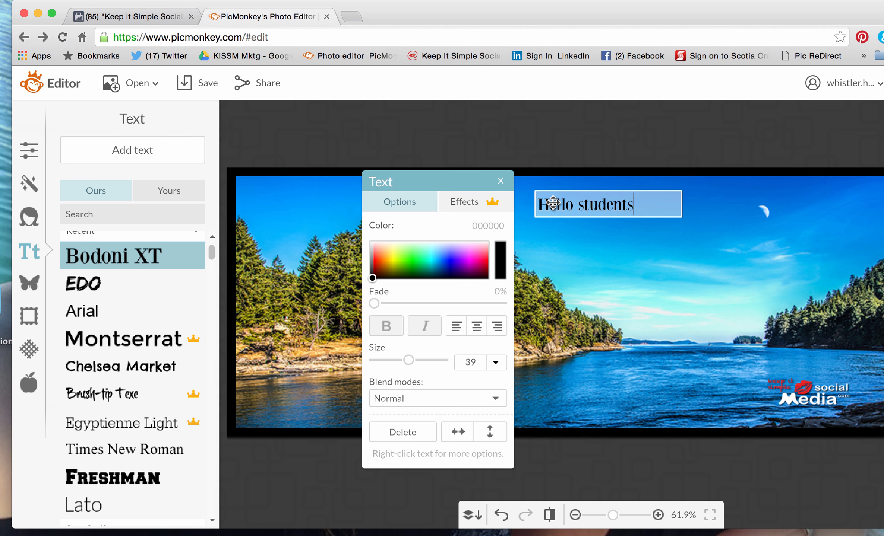
Step: Select the whole "Hello students!!!" text and color it white (ffffff)
key(shift+Left)
key(shift+Left)
key(shift+Left)
key(shift+Left)
key(shift+Left)
key(shift+Left)
key(shift+Left)
key(shift+Left)
key(shift+Left)
key(shift+Left)
key(shift+Left)
key(shift+Left)
key(shift+Left)
key(shift+Left)
key(shift+Left)
key(shift+Left)
key(shift+Left)
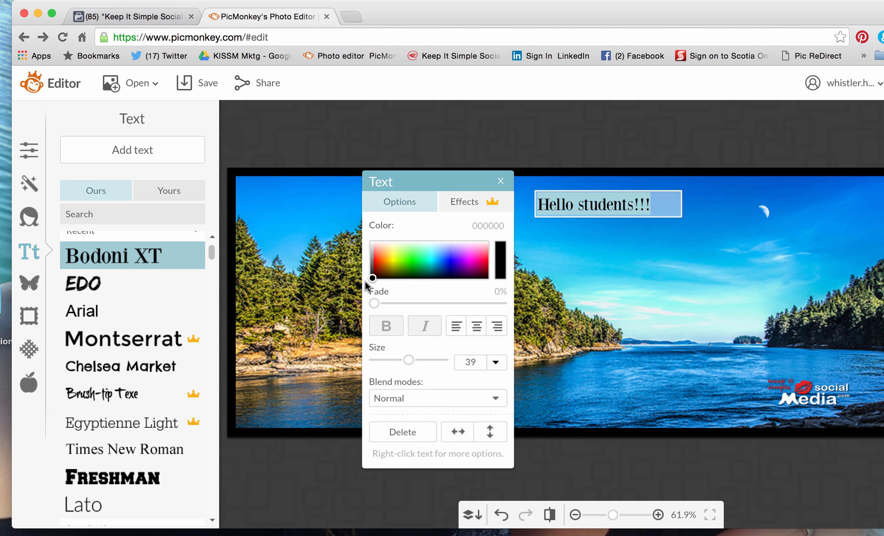
drag(372, 278, 367, 229)
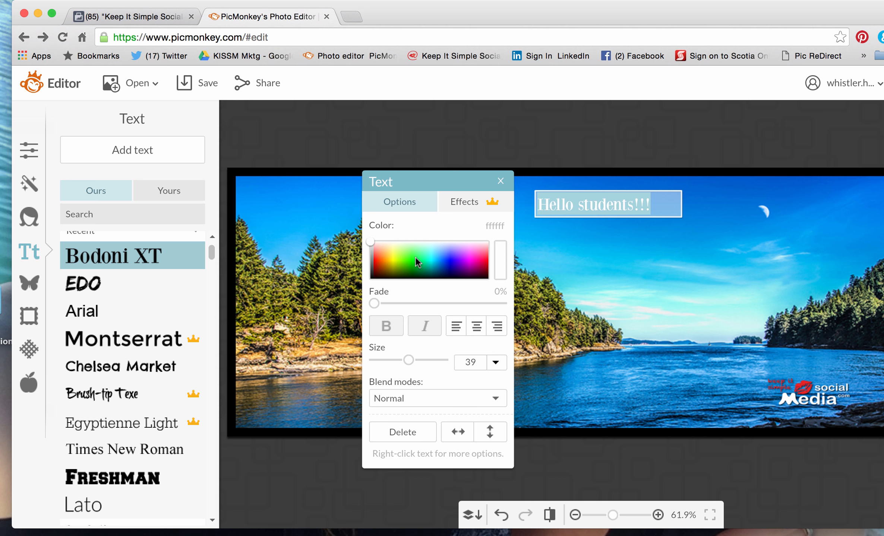
Step: Recolor the selected greeting text dark blue (170098)
click(451, 266)
drag(452, 266, 453, 268)
click(453, 268)
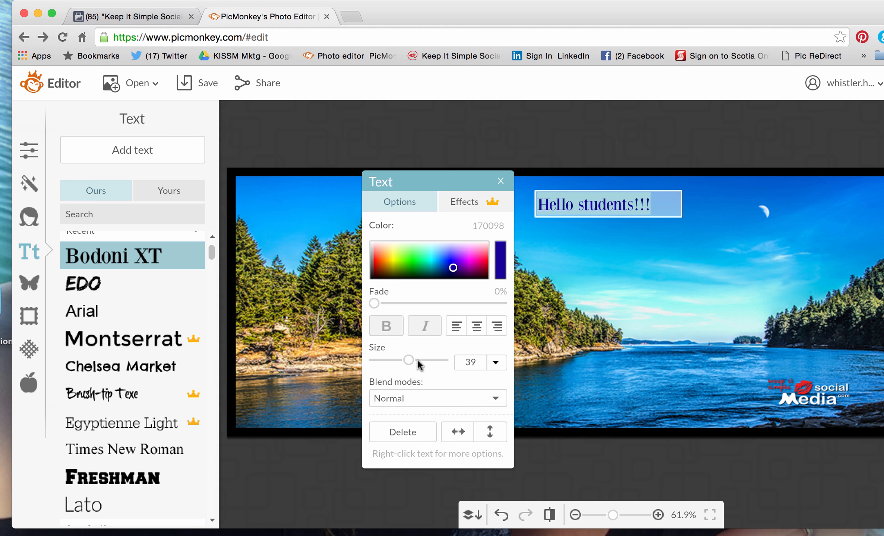
Step: Enlarge the greeting text to size 70 and widen its box so the text fits on one line
drag(408, 360, 423, 362)
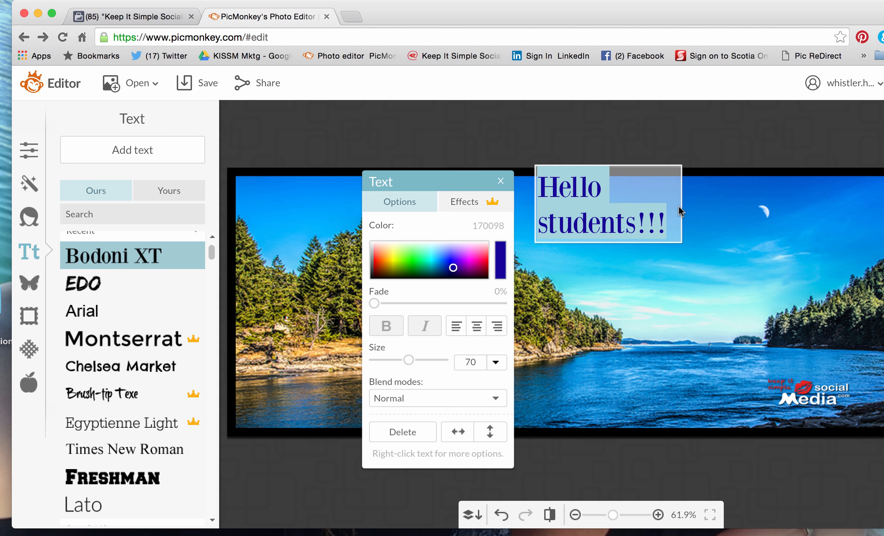
click(678, 207)
drag(677, 206, 754, 205)
click(606, 203)
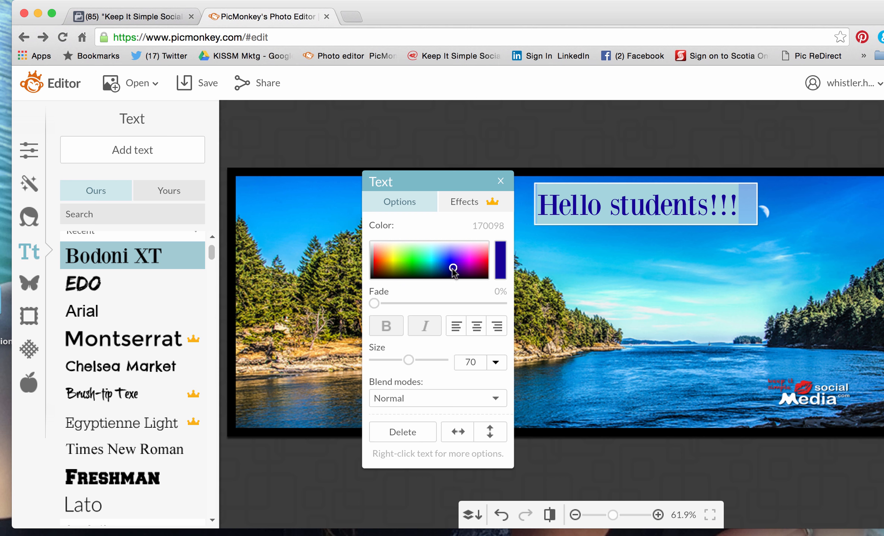
Step: Color the greeting text white (ffffff) and apply the Montserrat font
drag(453, 271, 367, 240)
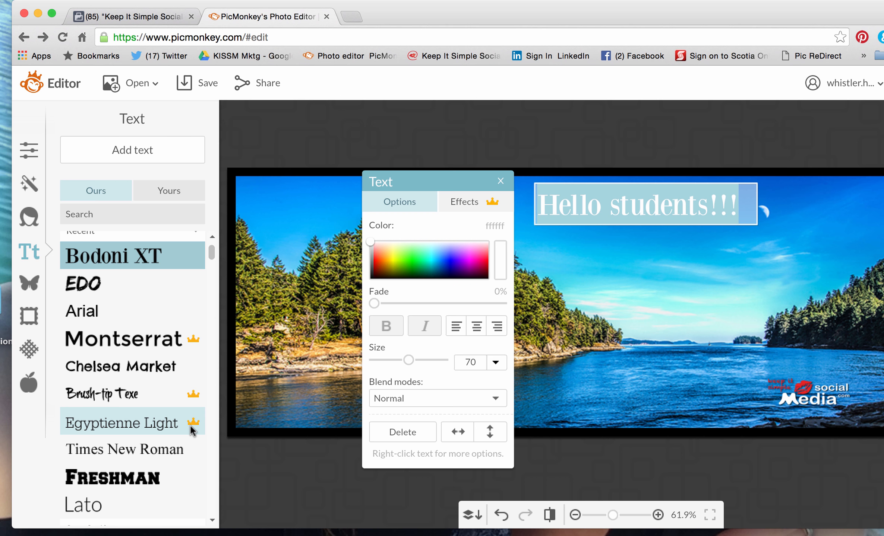
click(107, 339)
click(702, 224)
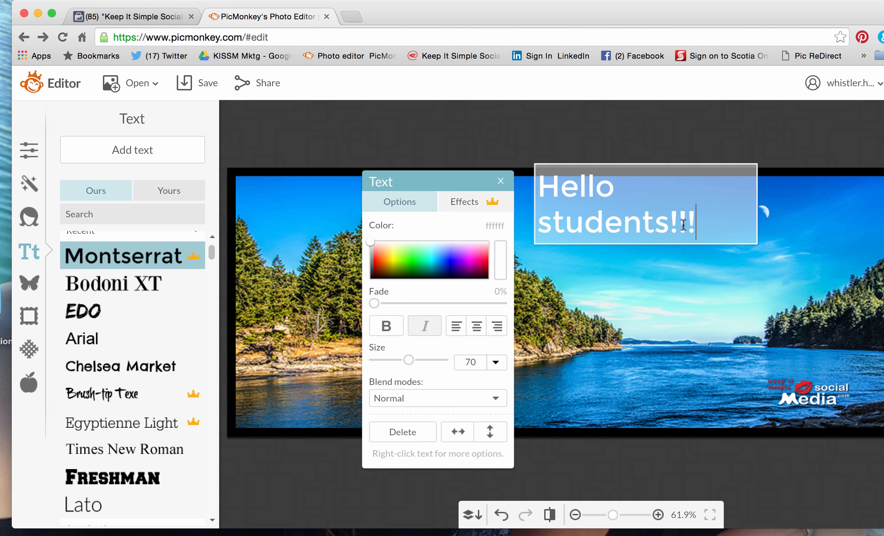
Step: Widen the greeting's text box toward the trees so it fits on one line, and reselect all its text
click(532, 213)
drag(532, 213, 460, 211)
double_click(479, 209)
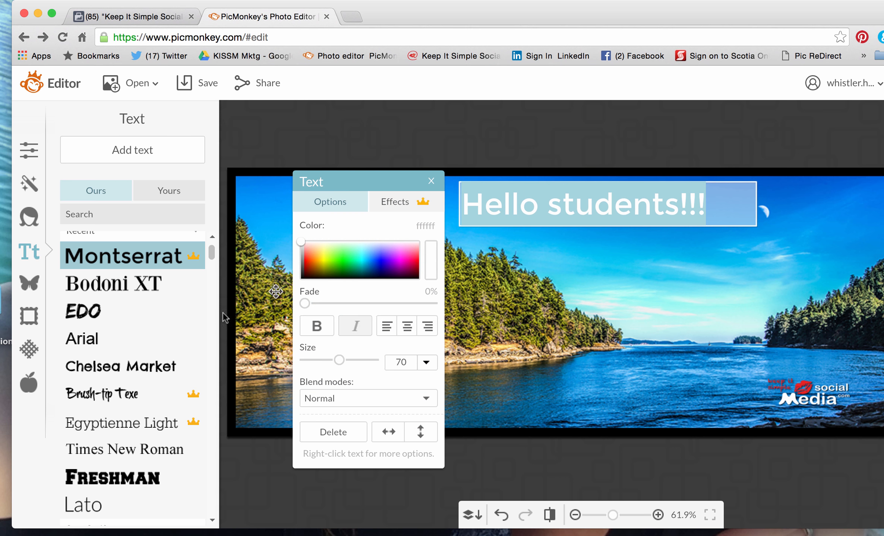
Step: Try the Chelsea Market font on the greeting and change it to the Channel script font
drag(215, 249, 215, 321)
click(115, 372)
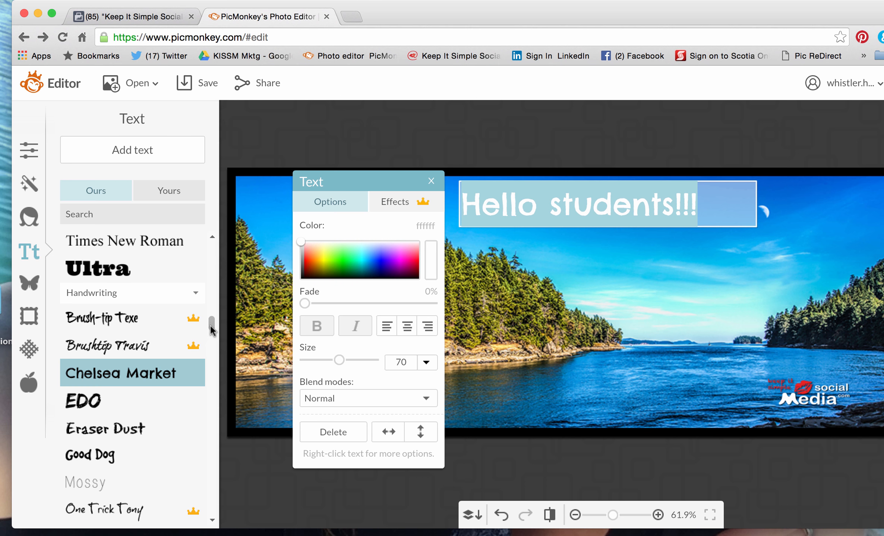
drag(212, 330, 211, 347)
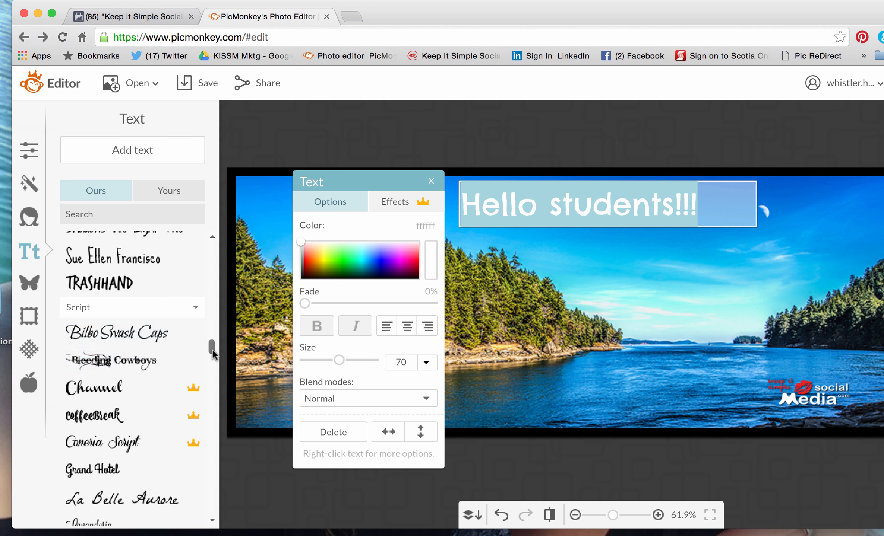
click(103, 391)
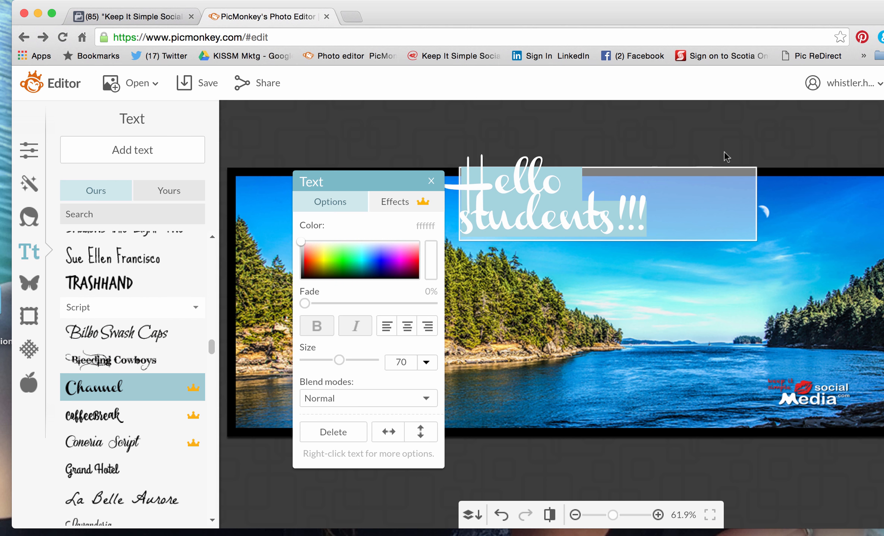
Step: Widen the greeting's text box so "Hello students!!!" fits on one line, and deselect it
click(746, 207)
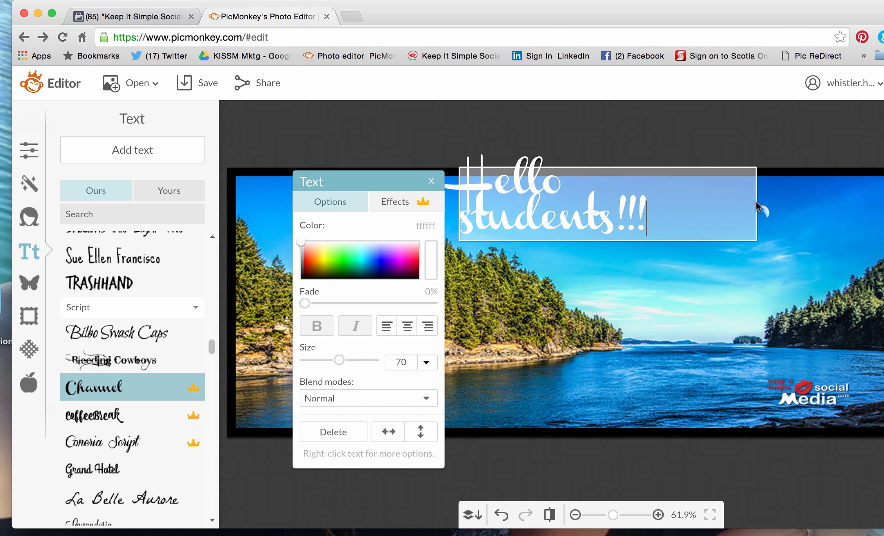
click(755, 201)
drag(755, 201, 821, 187)
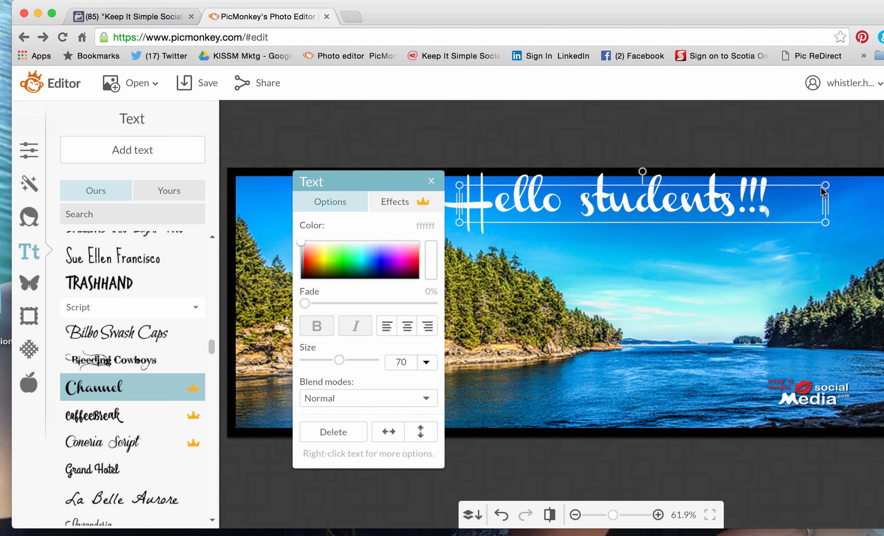
click(559, 313)
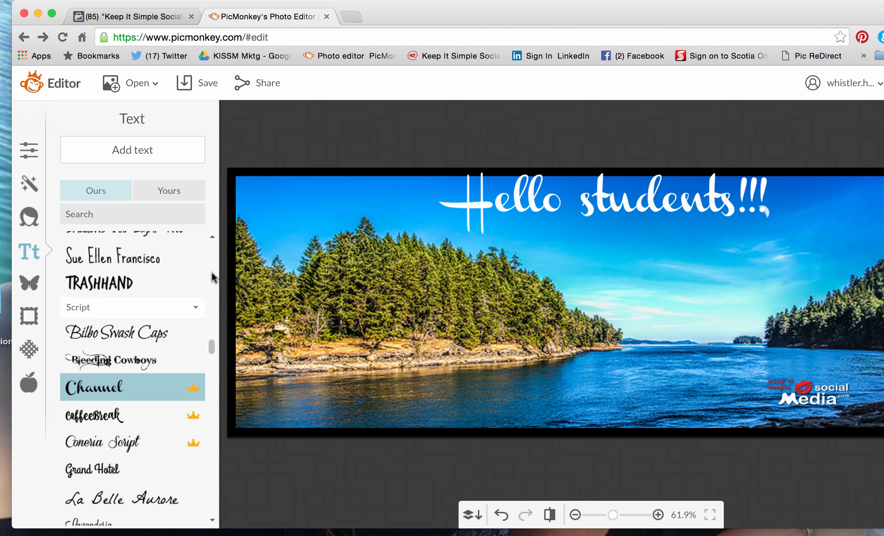
Step: Save the finished image to the Desktop as a JPEG named FBcoverimage with Pierce quality
click(195, 88)
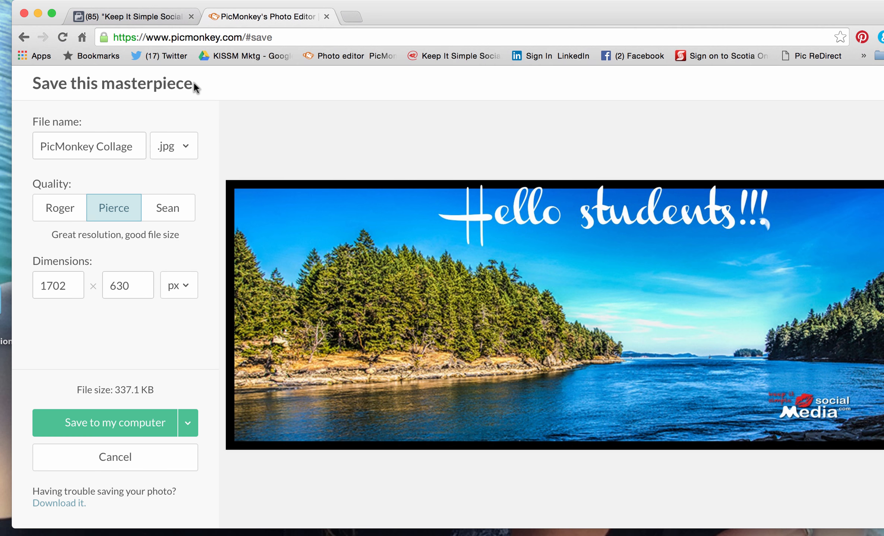
click(96, 422)
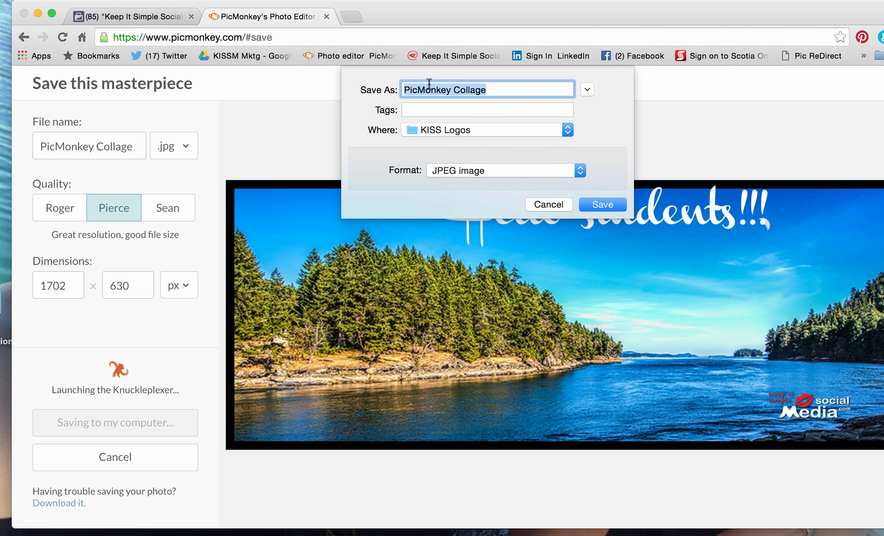
text(FBcoverimage)
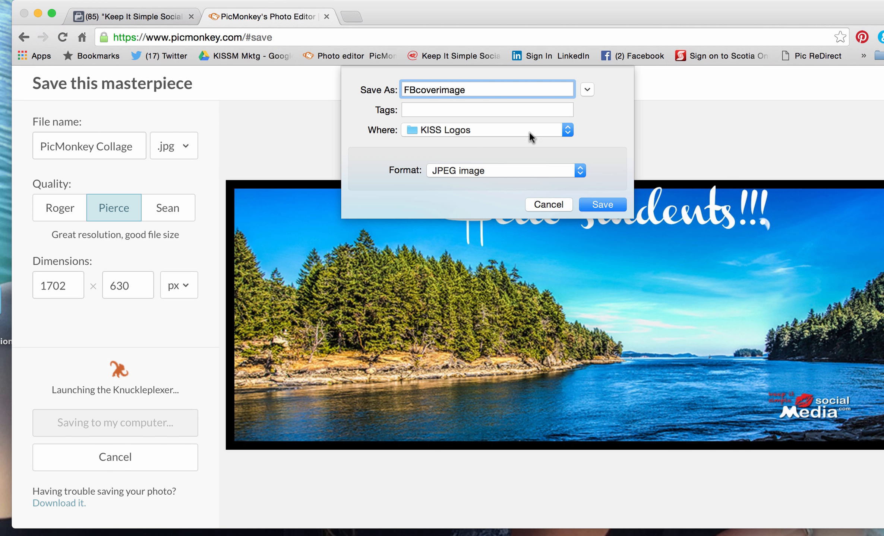
click(566, 130)
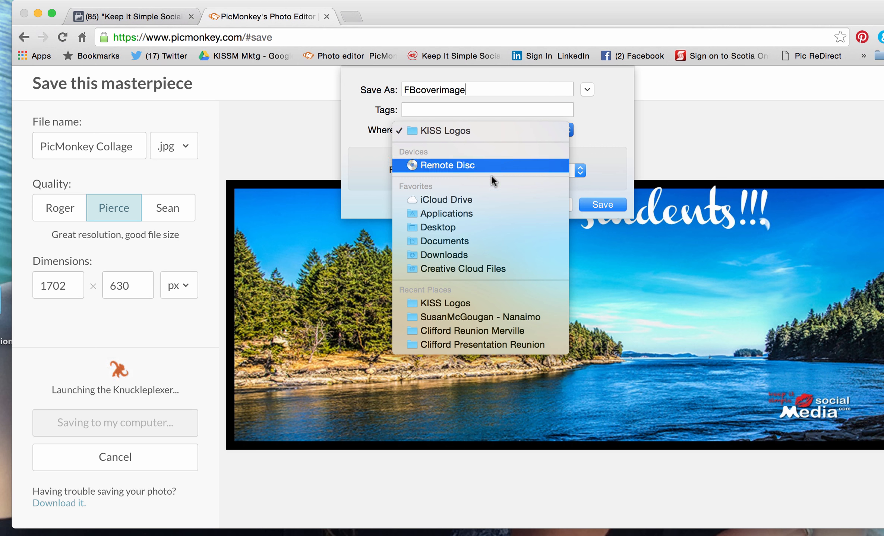
click(463, 225)
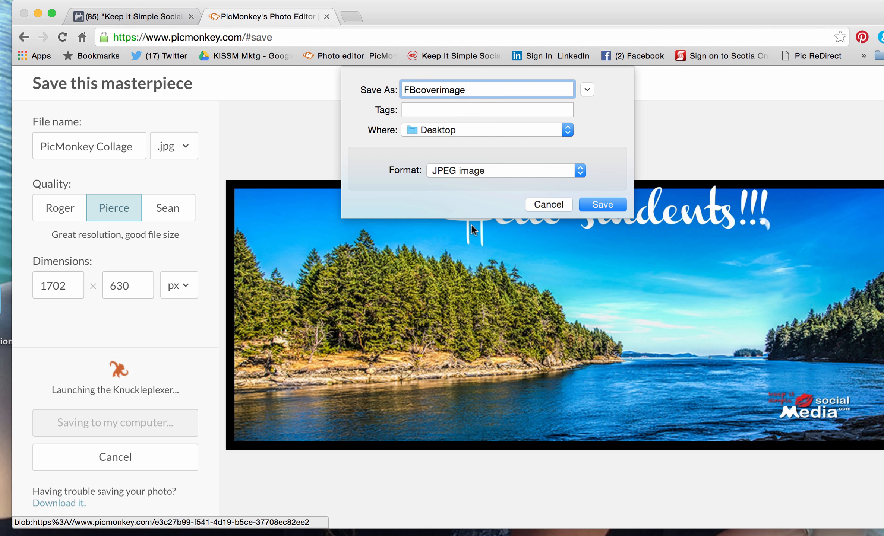
click(611, 203)
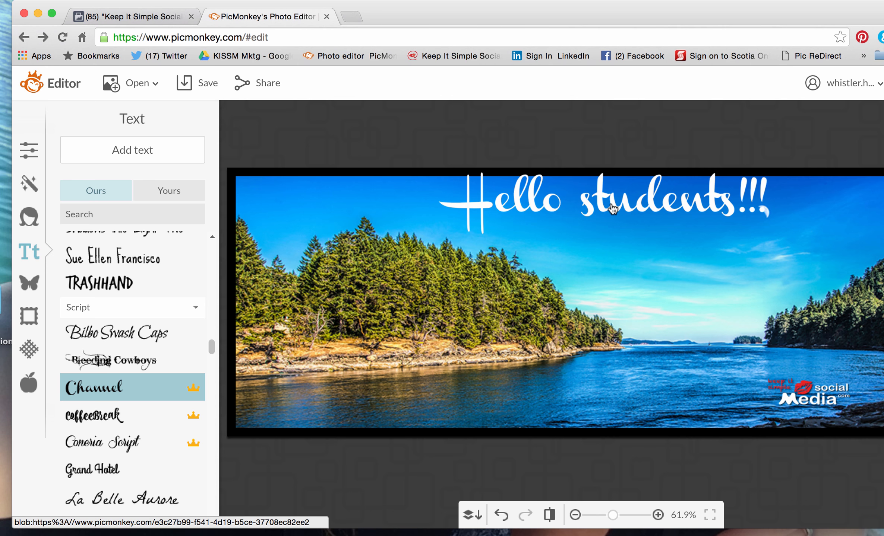
Step: Switch to the Facebook business page and upload FBcoverimage.jpg from the Desktop as its new cover photo
click(116, 18)
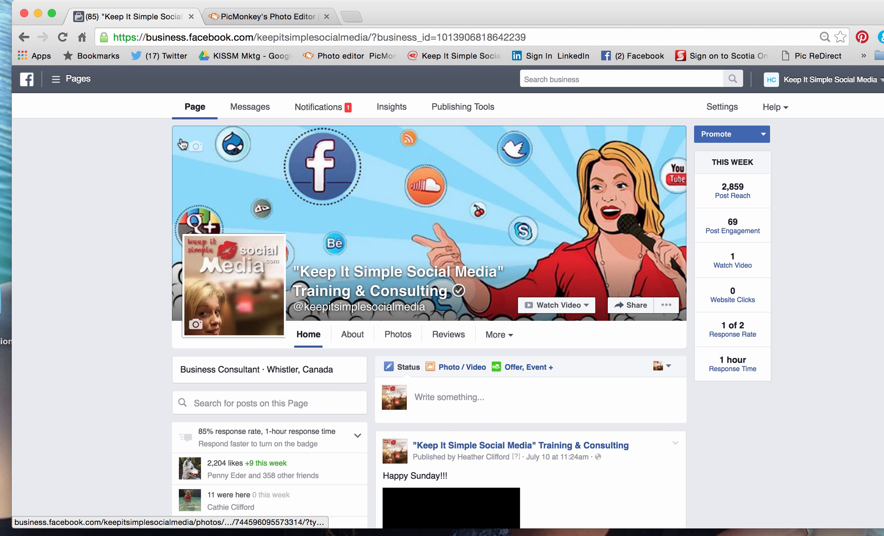
mouse_move(196, 149)
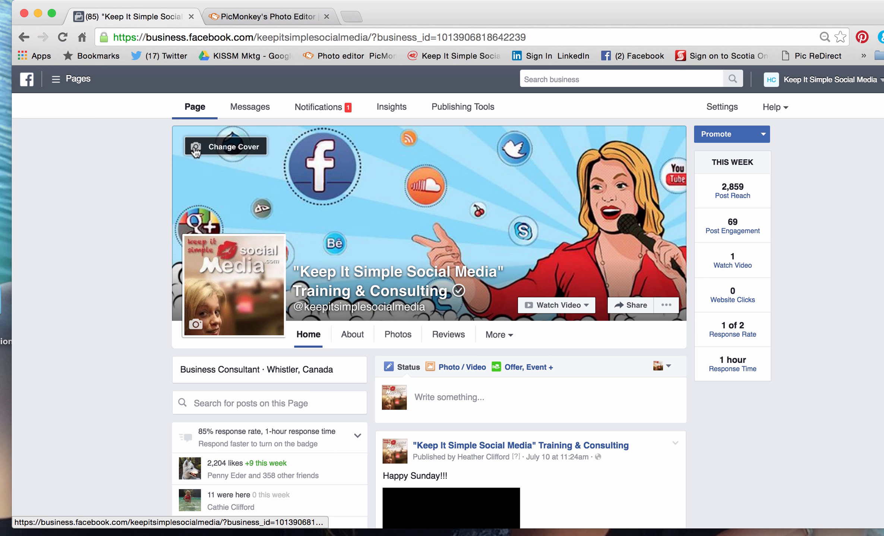
click(207, 149)
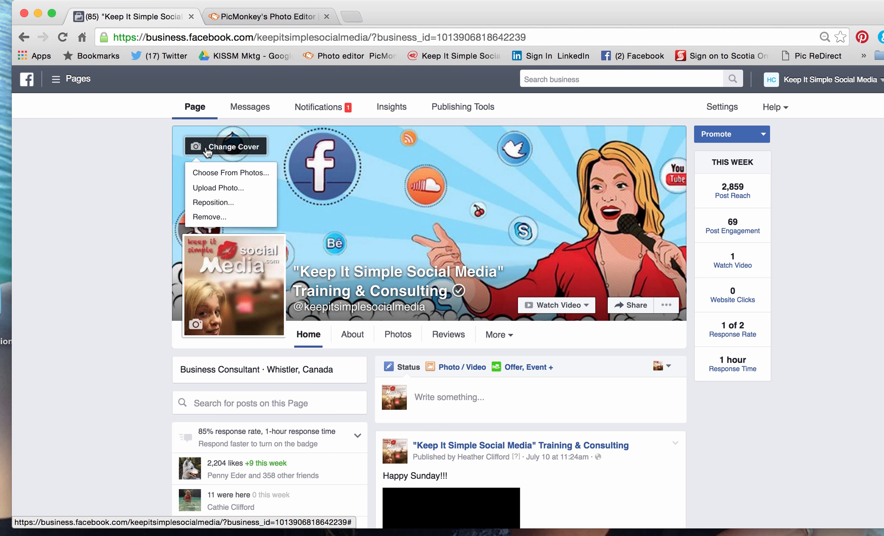
click(204, 189)
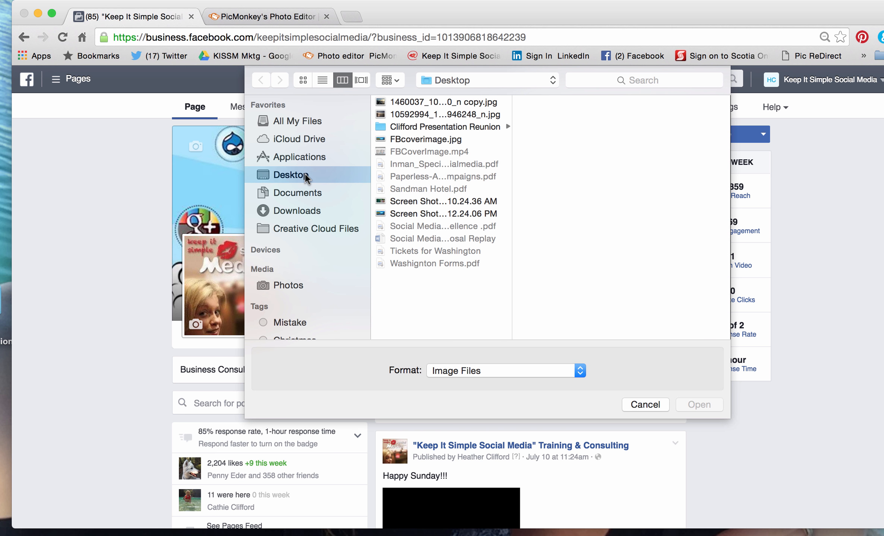
click(437, 141)
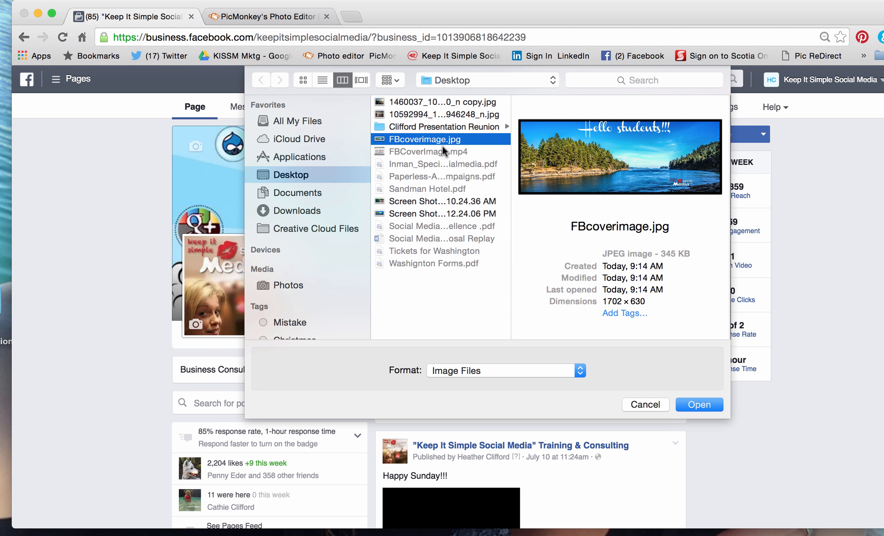
click(694, 406)
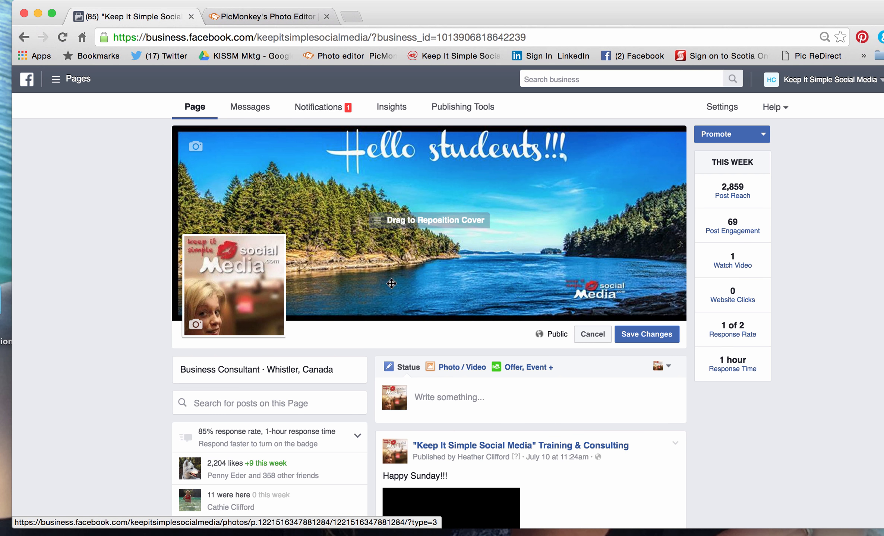
drag(458, 236, 462, 240)
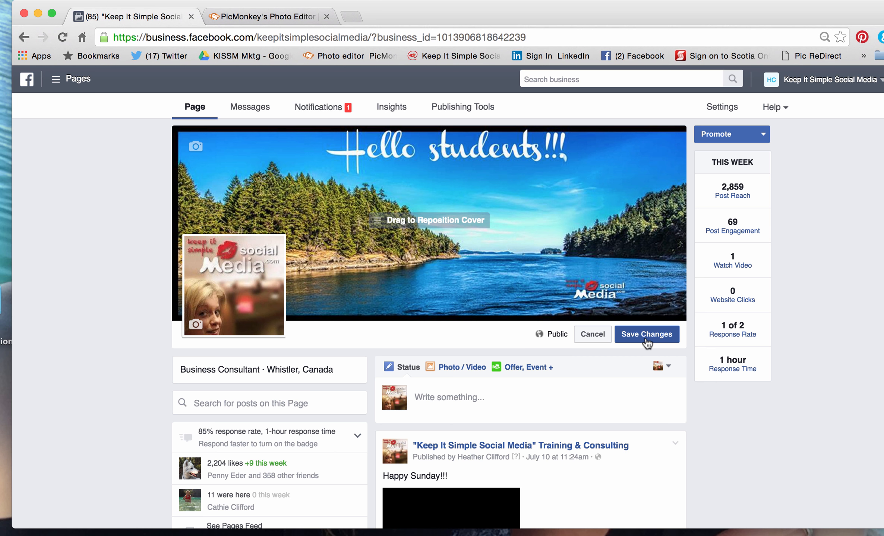
click(700, 1)
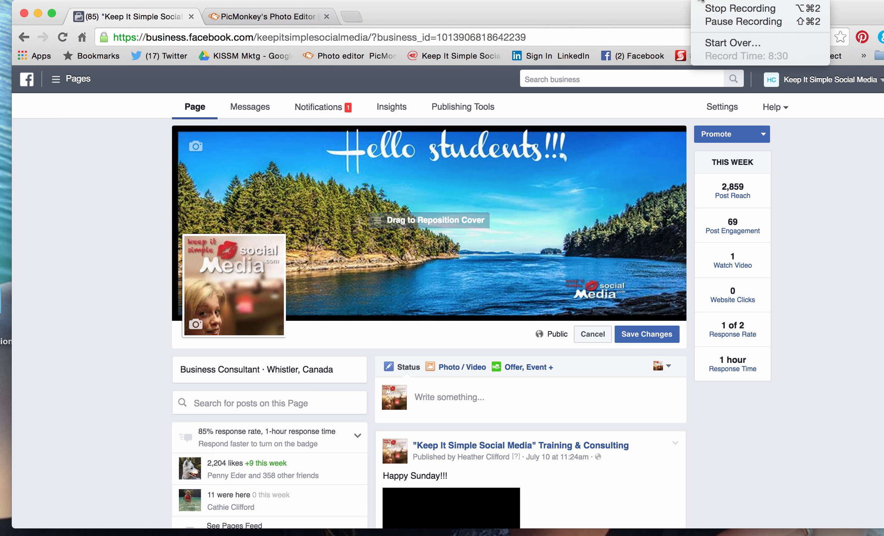